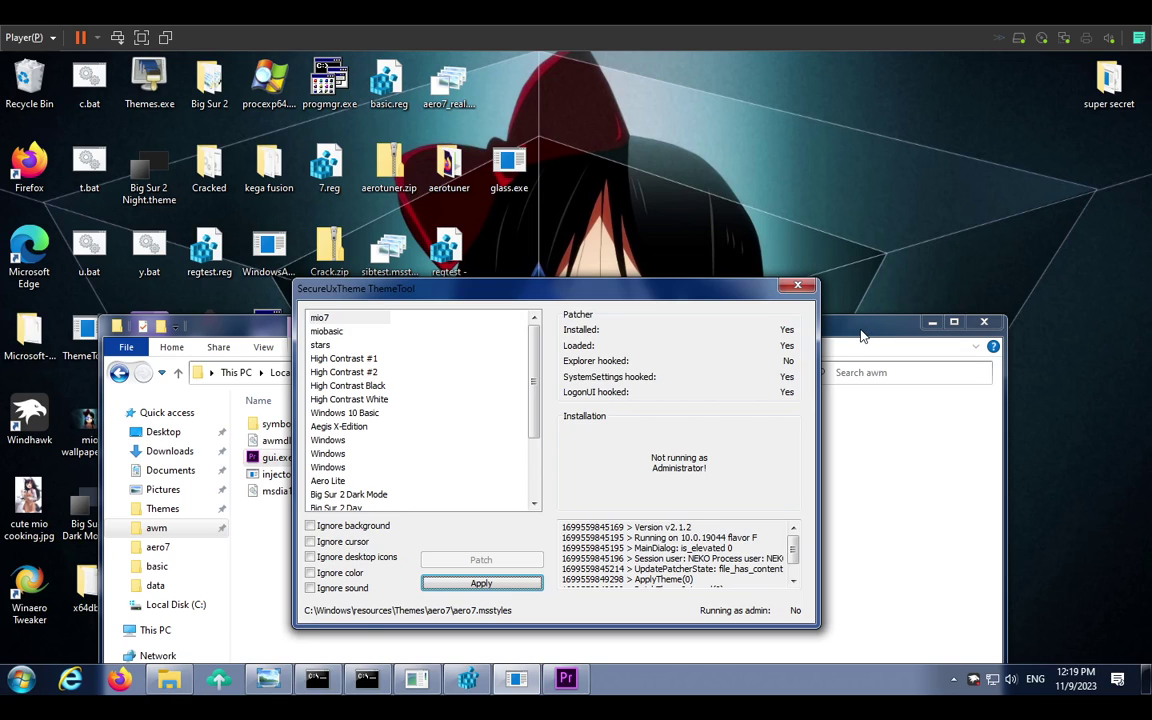
Step: Move the awm folder window and ThemeTool around the desktop to examine their glass title bars and frames
drag(862, 335, 870, 365)
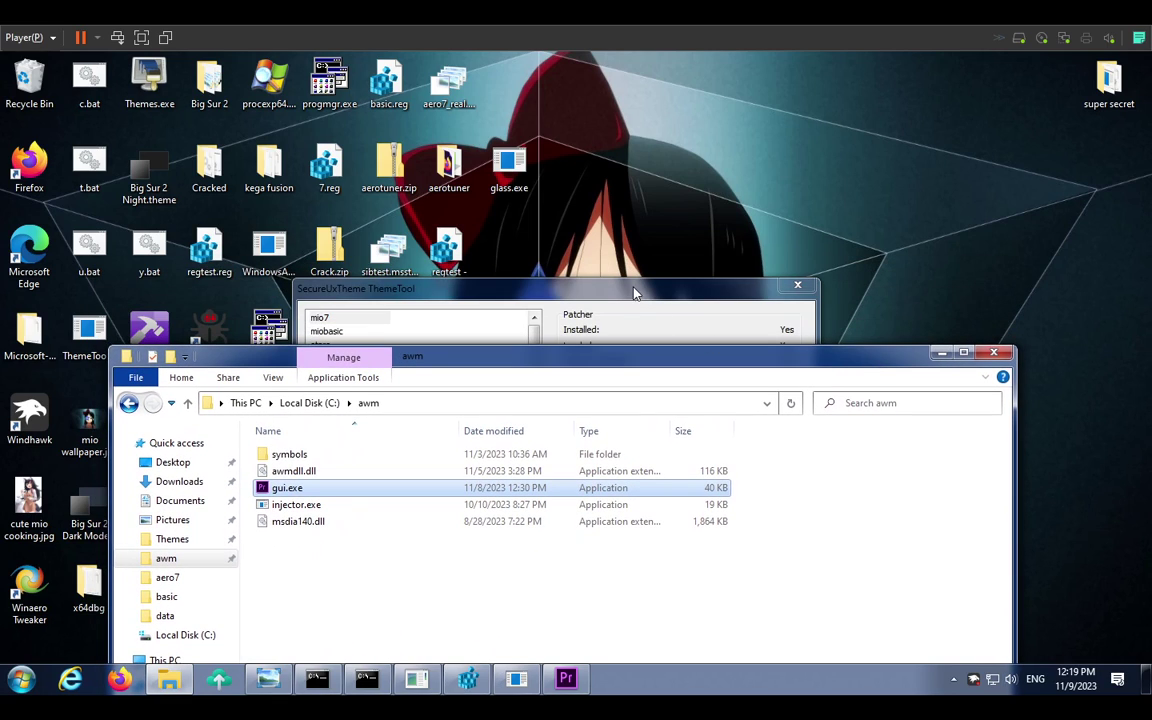
drag(633, 292, 949, 301)
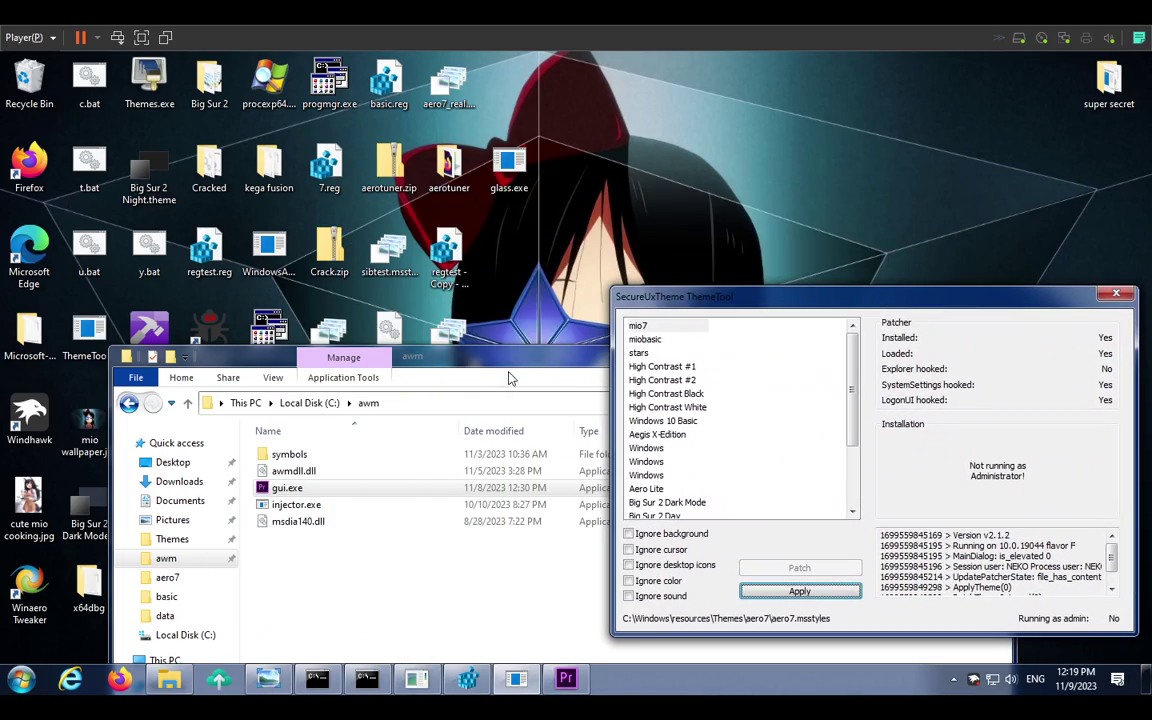
drag(800, 296, 720, 273)
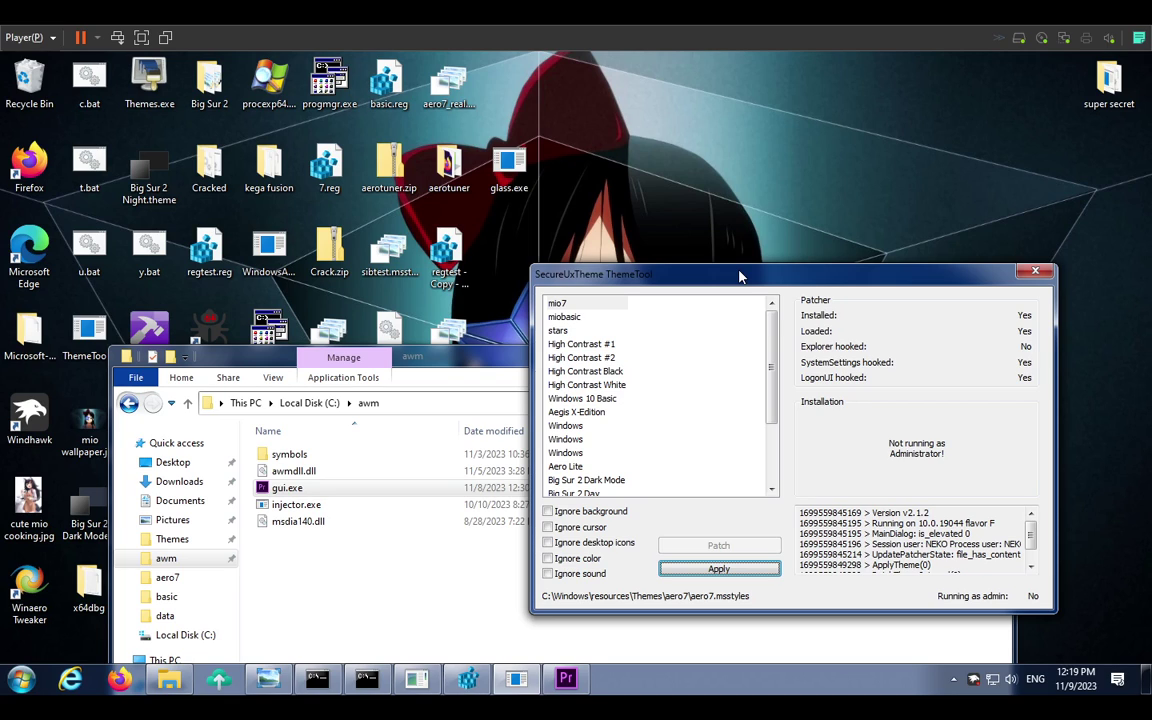
drag(740, 277, 627, 391)
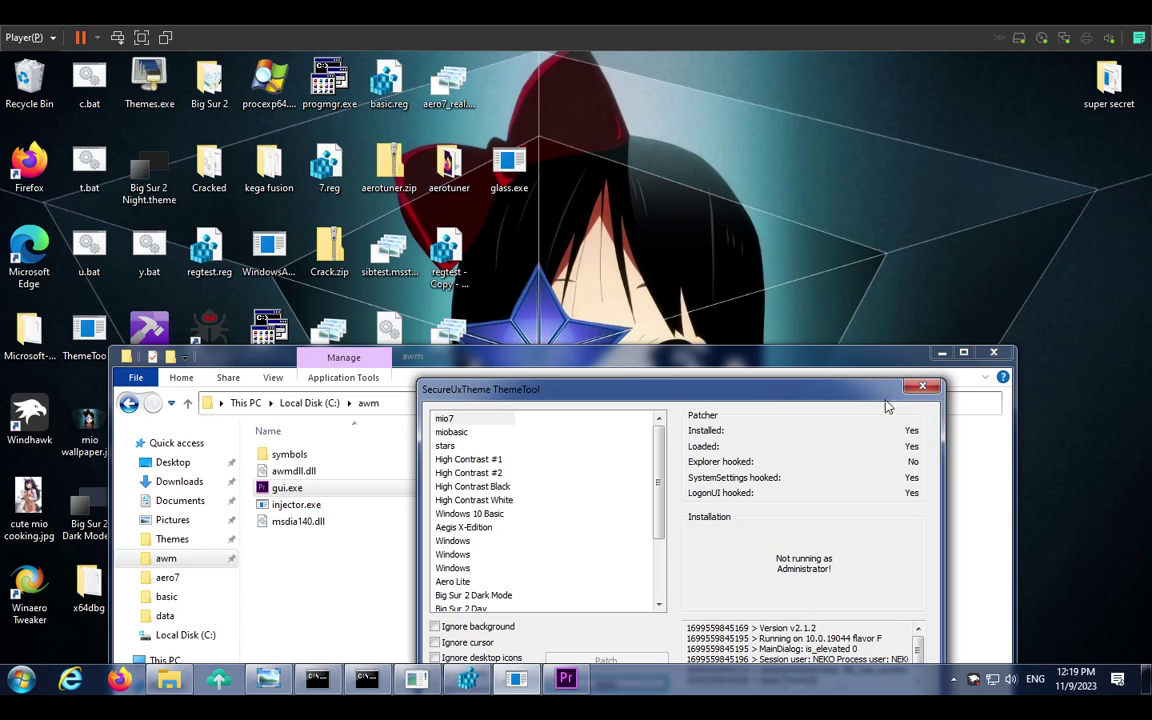
Step: Open Task Manager, enlarge its window, and expand the Desktop Window Manager process to inspect dwm.exe
right_click(652, 682)
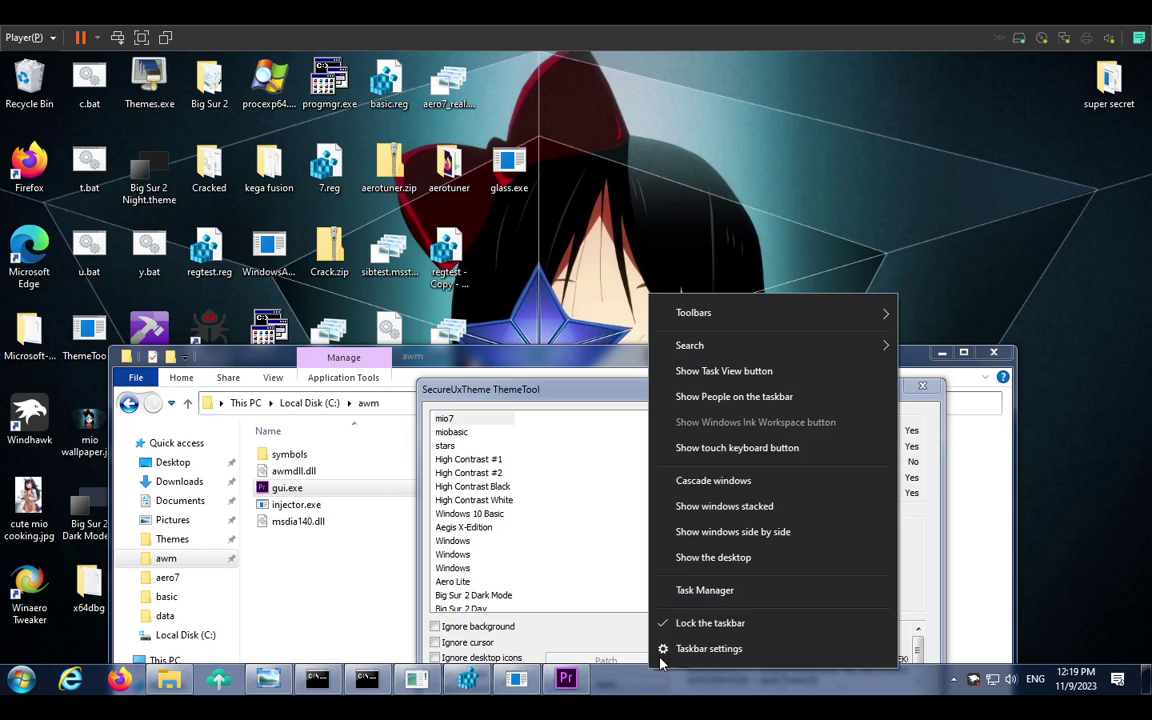
click(701, 592)
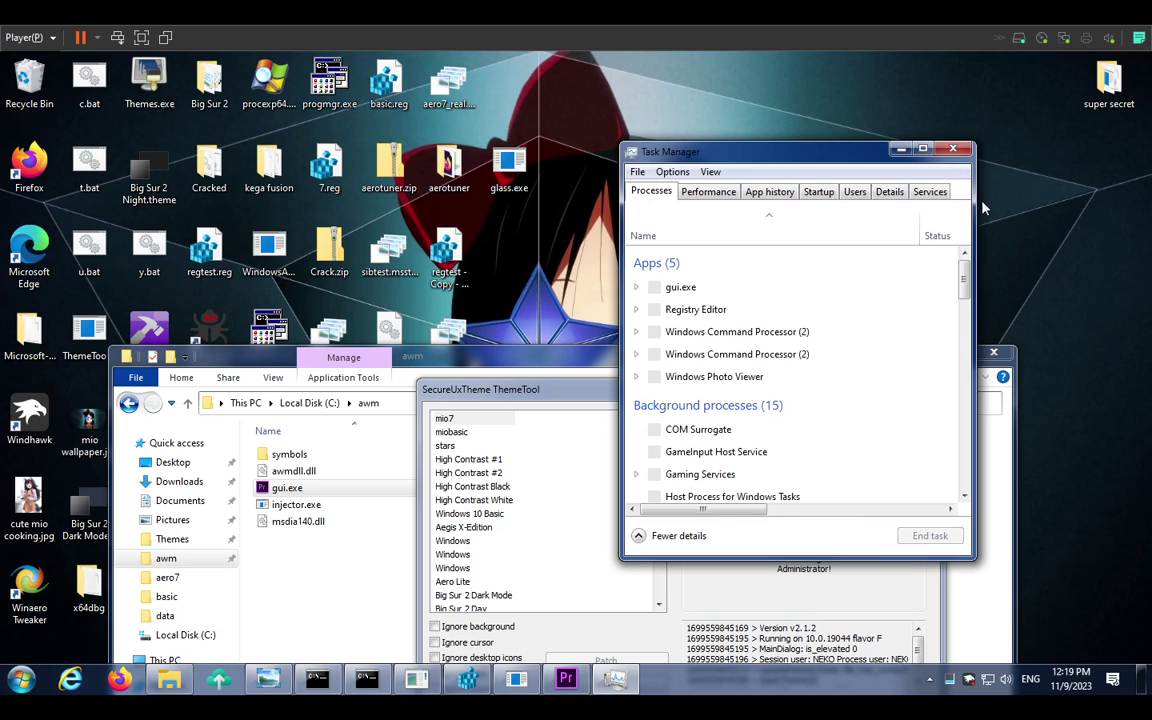
drag(983, 207, 1058, 222)
drag(815, 157, 467, 102)
drag(720, 175, 1051, 303)
click(366, 224)
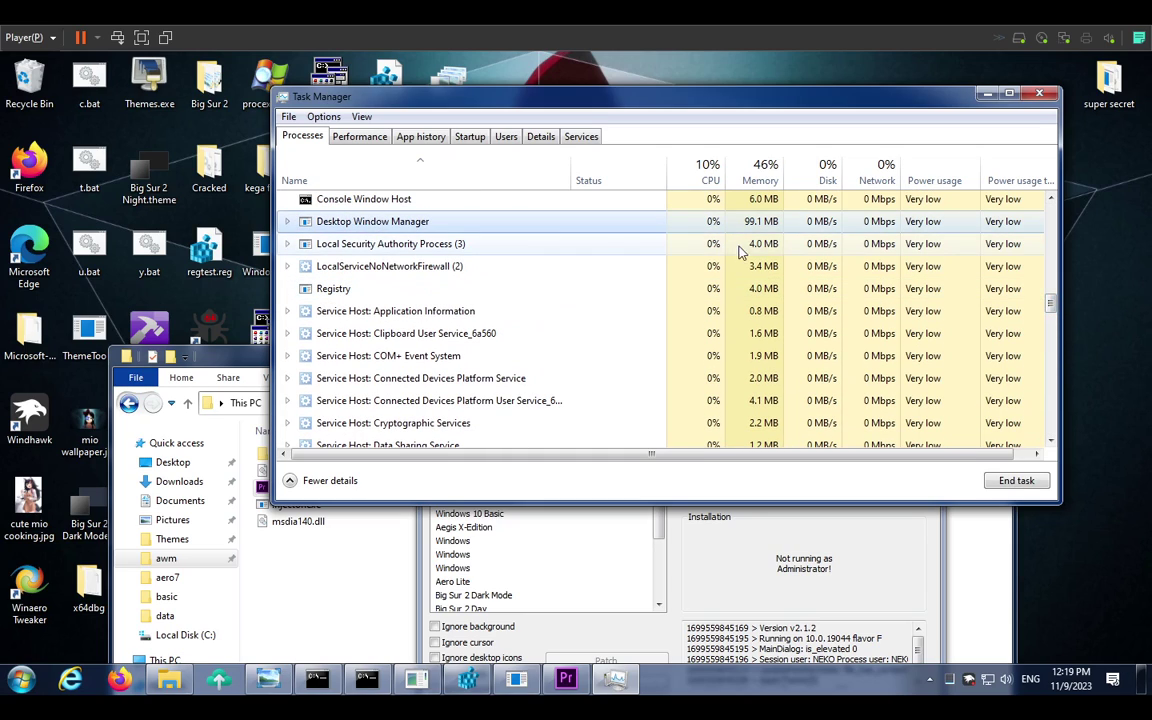
double_click(356, 222)
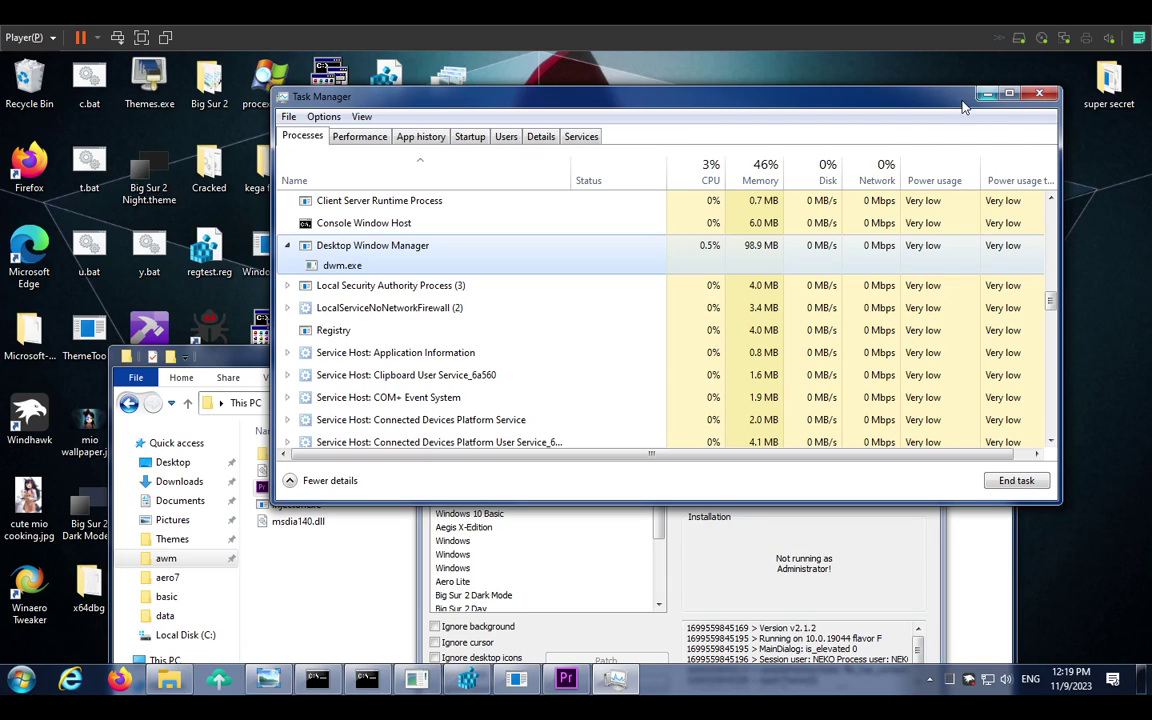
drag(962, 102, 871, 166)
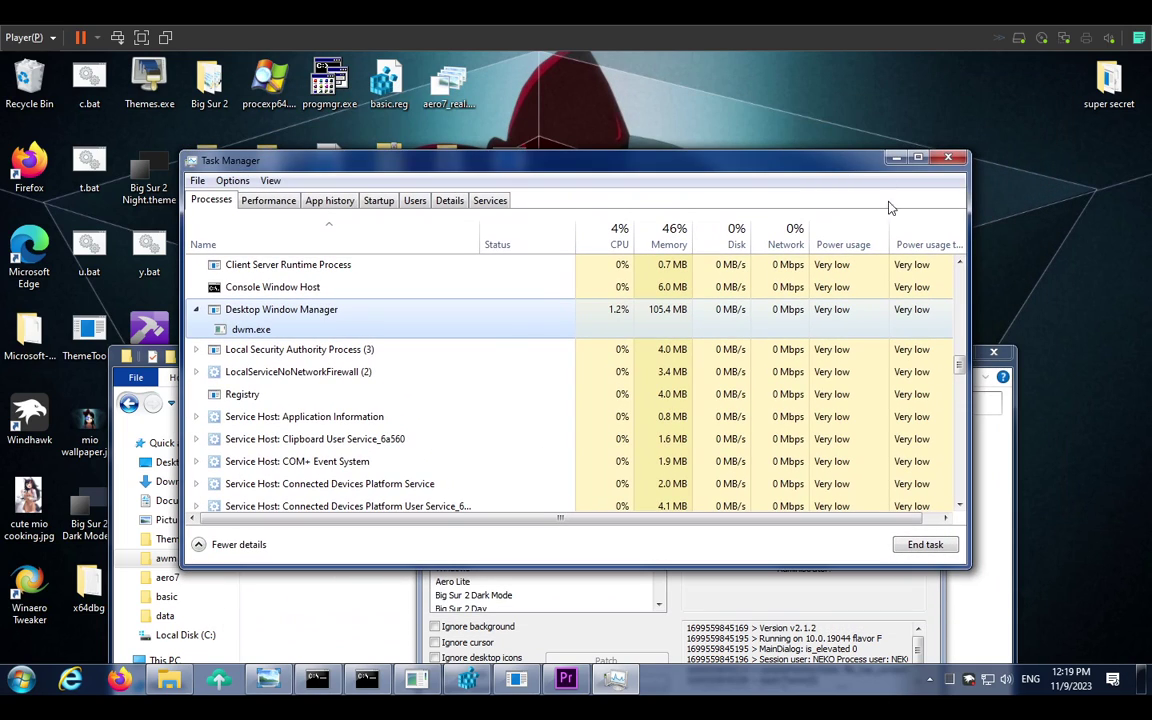
Step: Run winver to check the Windows version, moving the About Windows dialog over Task Manager before closing it
click(10, 682)
text(winver)
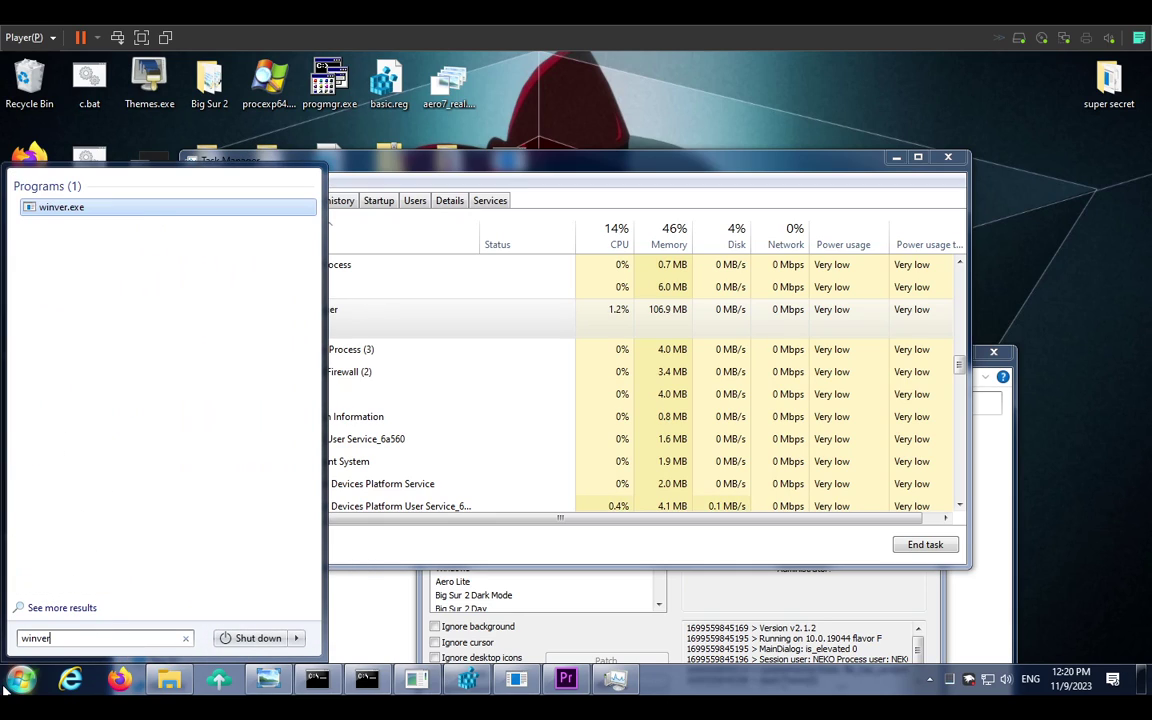
key(Return)
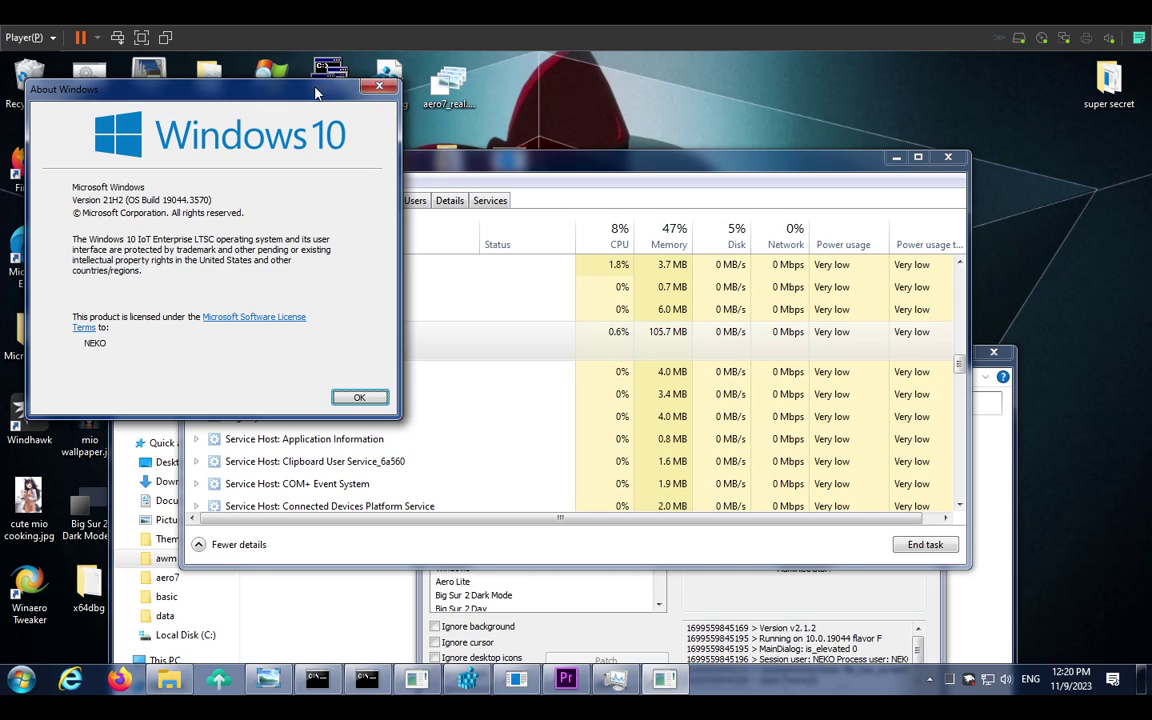
drag(315, 93, 537, 221)
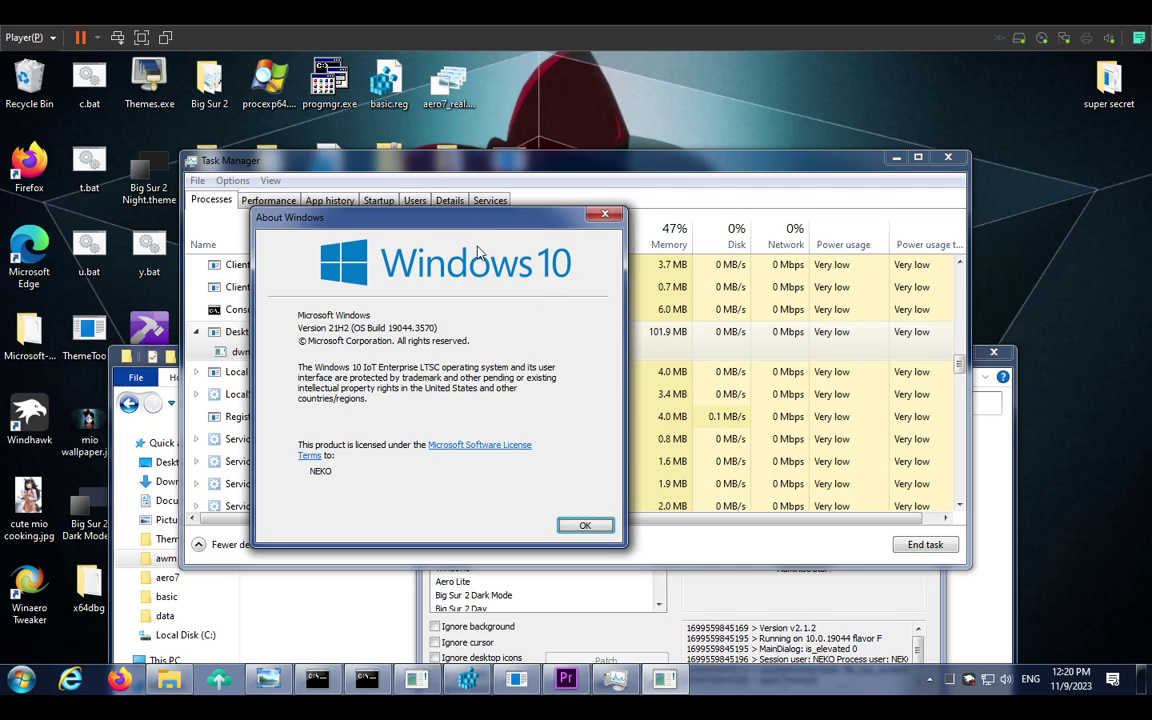
click(605, 213)
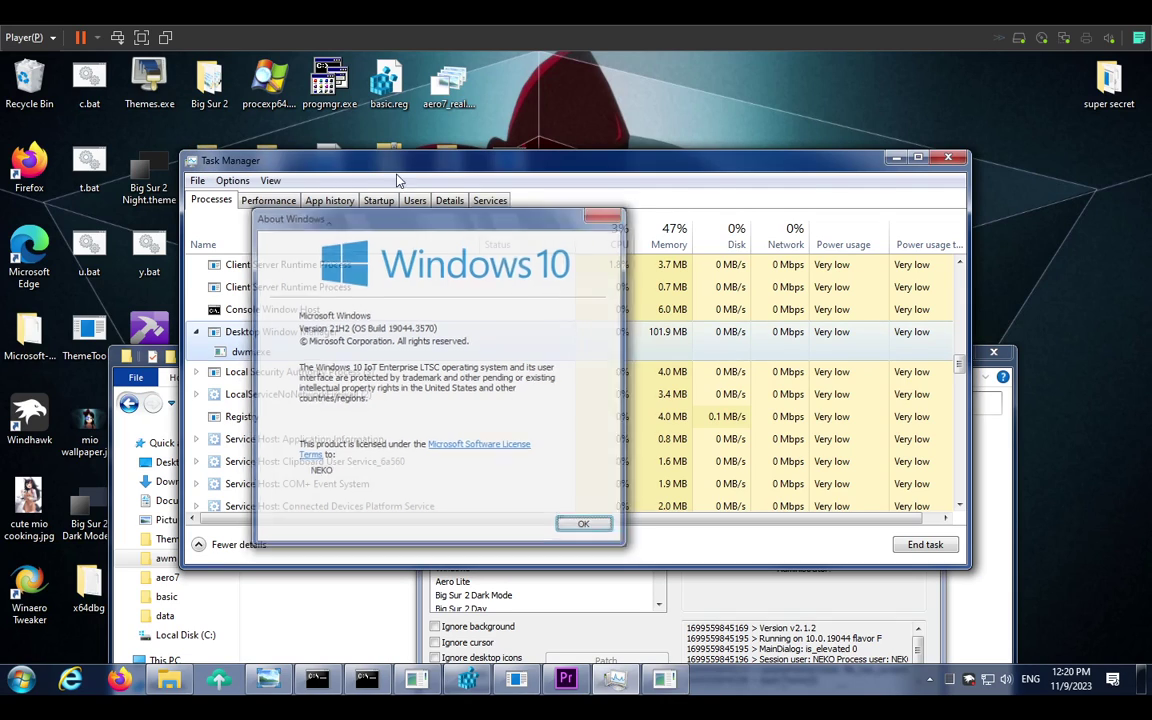
Step: Examine the window frames by moving and maximizing Task Manager, getting it out of the way, and repositioning ThemeTool over the desktop
drag(398, 177, 490, 218)
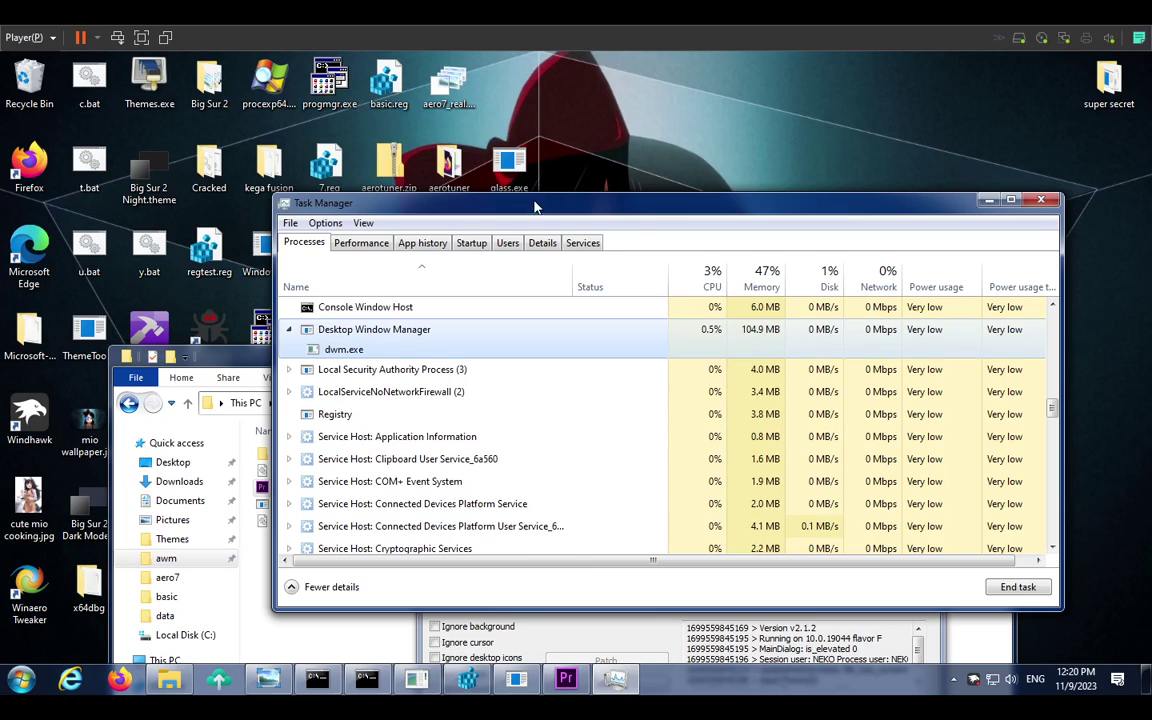
click(1011, 200)
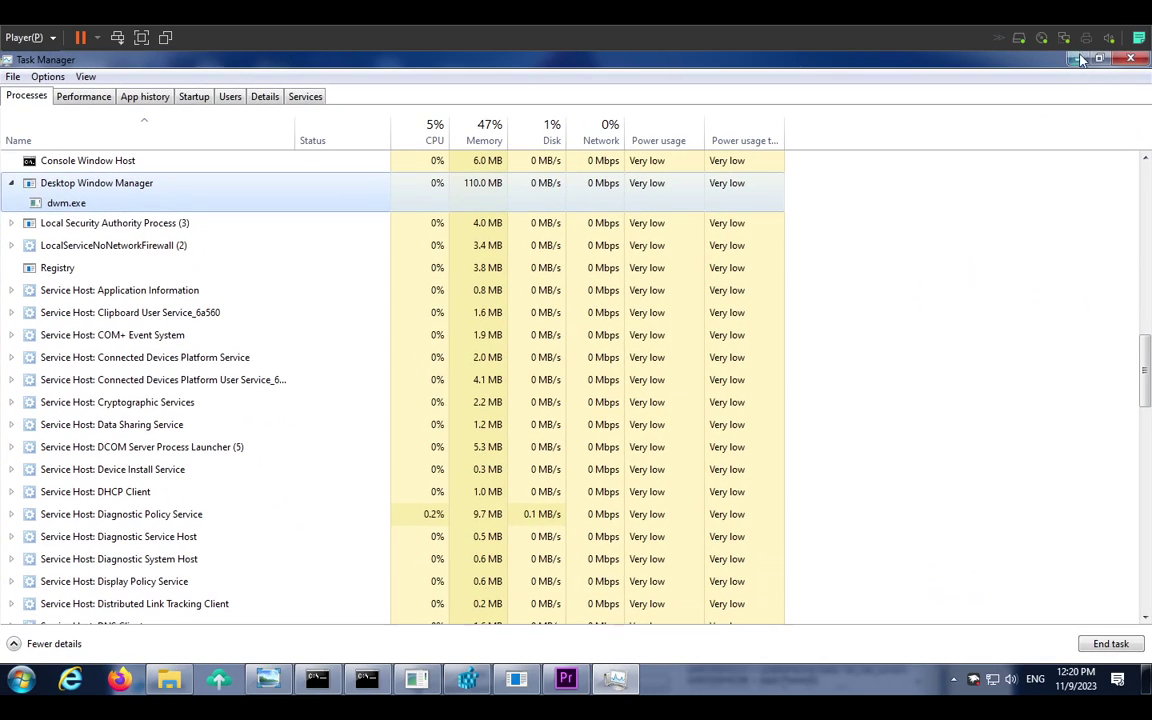
click(1100, 58)
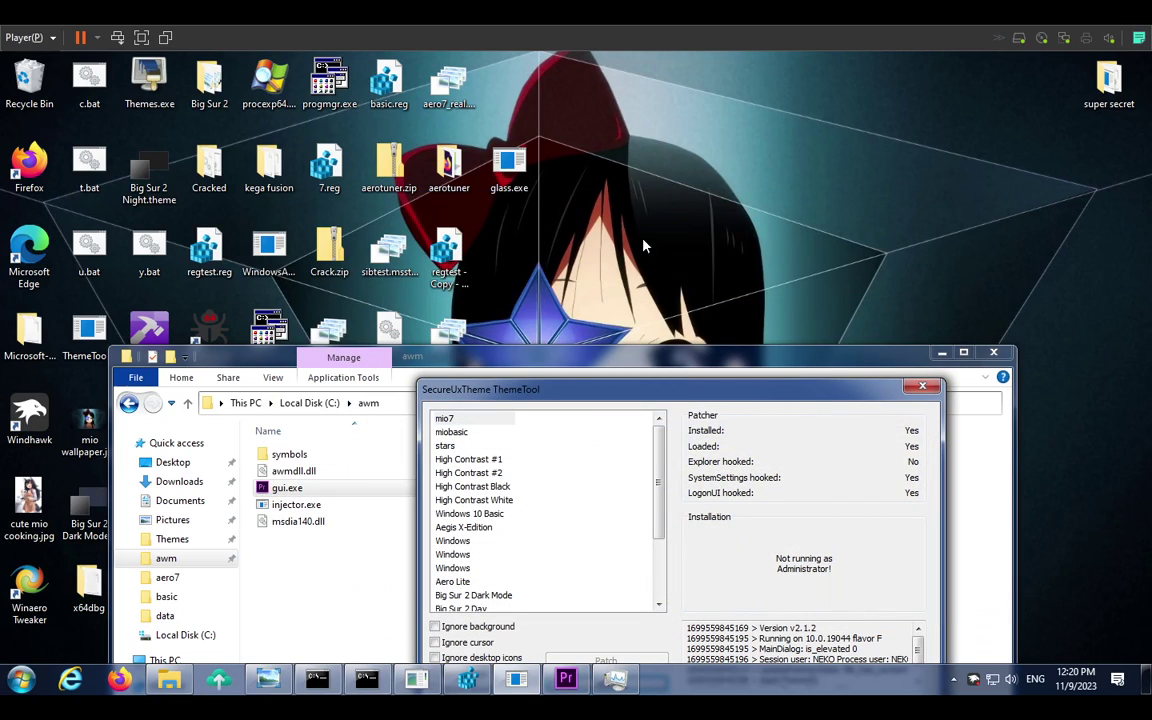
drag(792, 396, 770, 198)
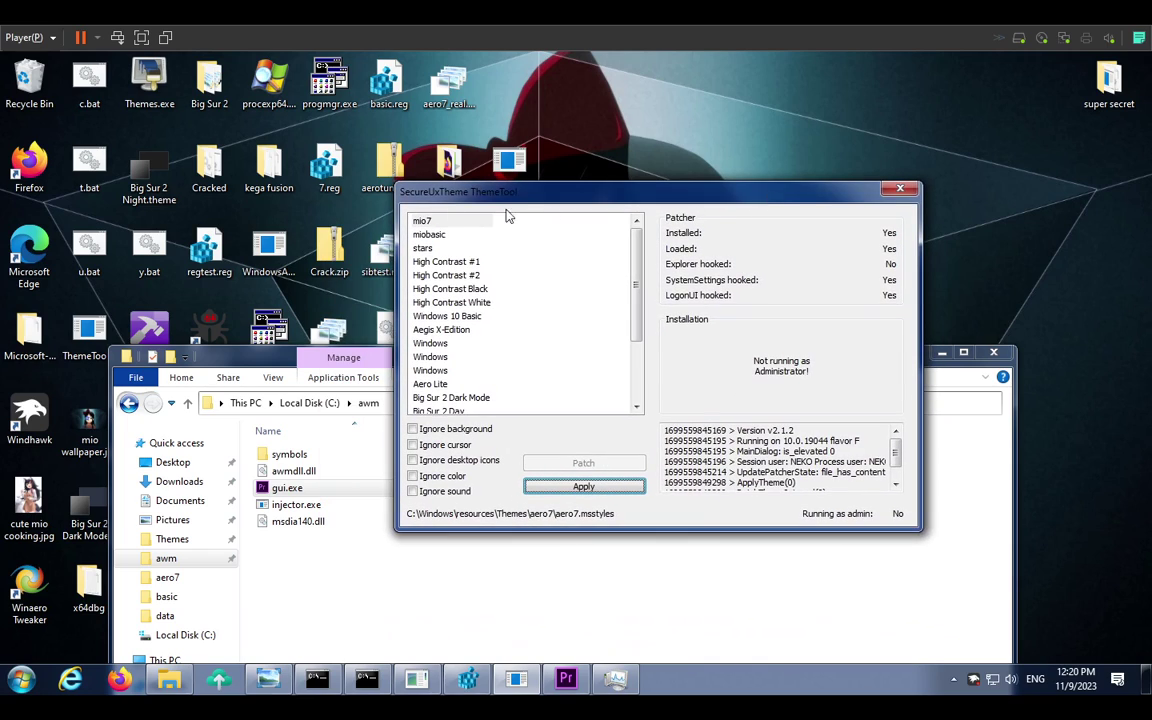
drag(530, 207, 533, 430)
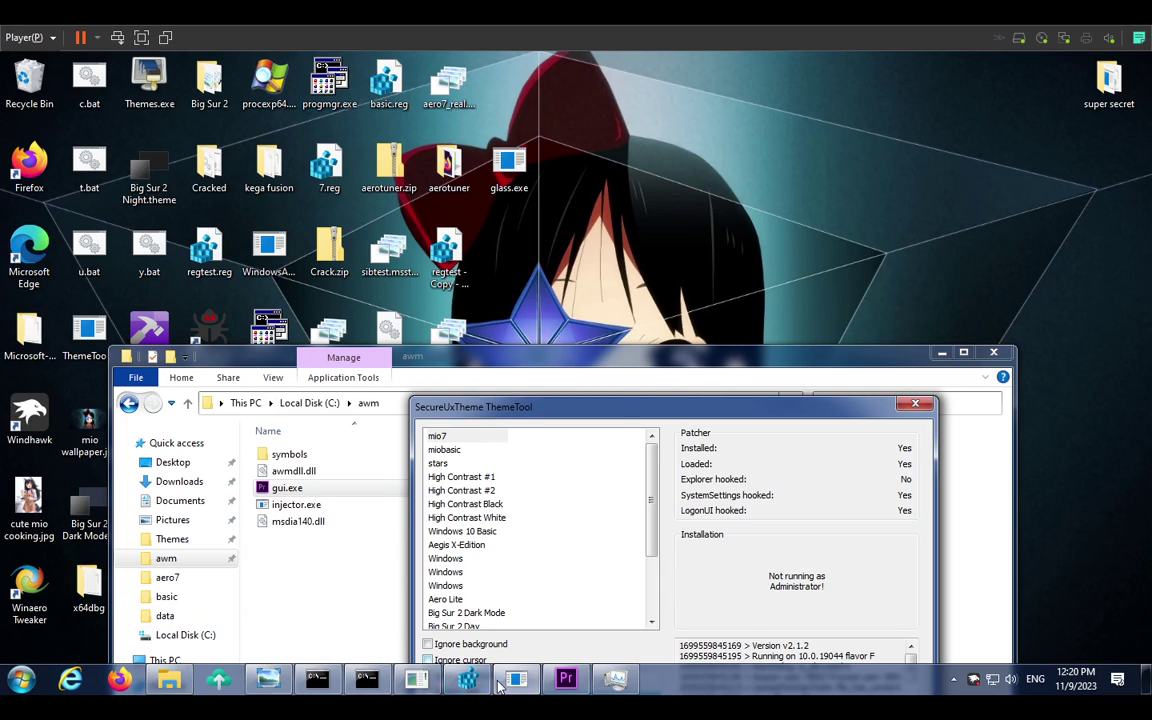
Step: Switch to Registry Editor and set Text_ColorB, Text_ColorG and Text_ColorR in the AWM key to hexadecimal ff
key(alt+Tab)
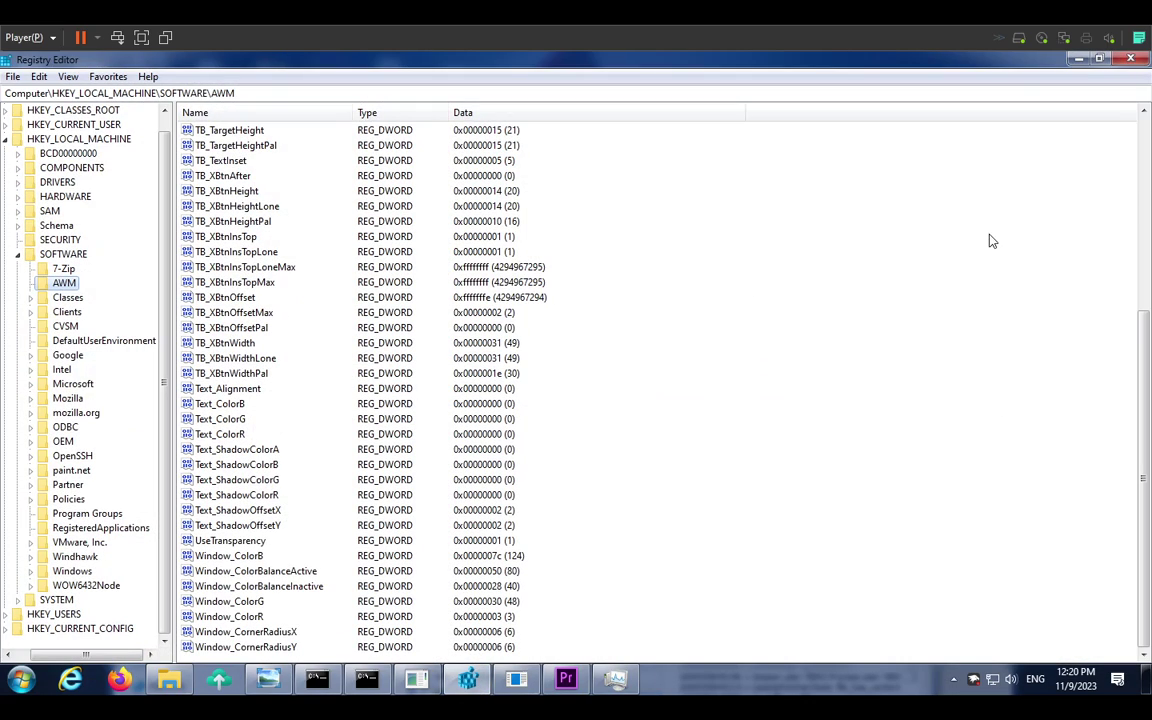
scroll(1030, 330, up, 2)
scroll(1030, 330, down, 2)
double_click(220, 404)
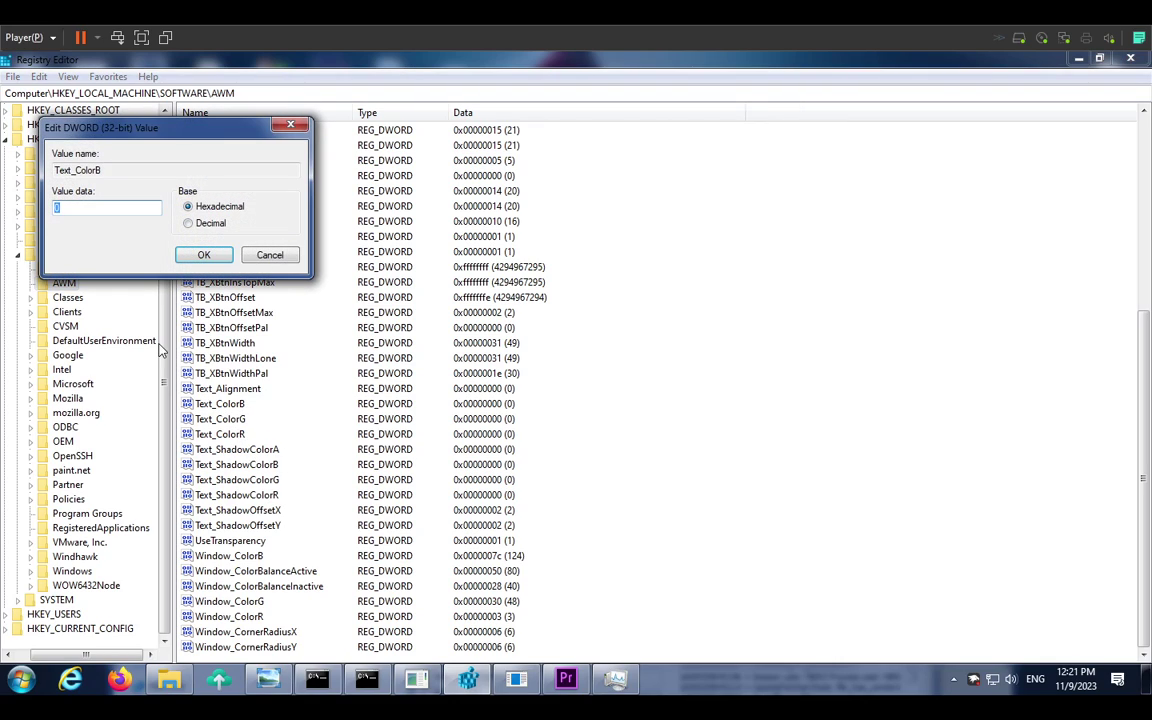
text(ff)
click(202, 257)
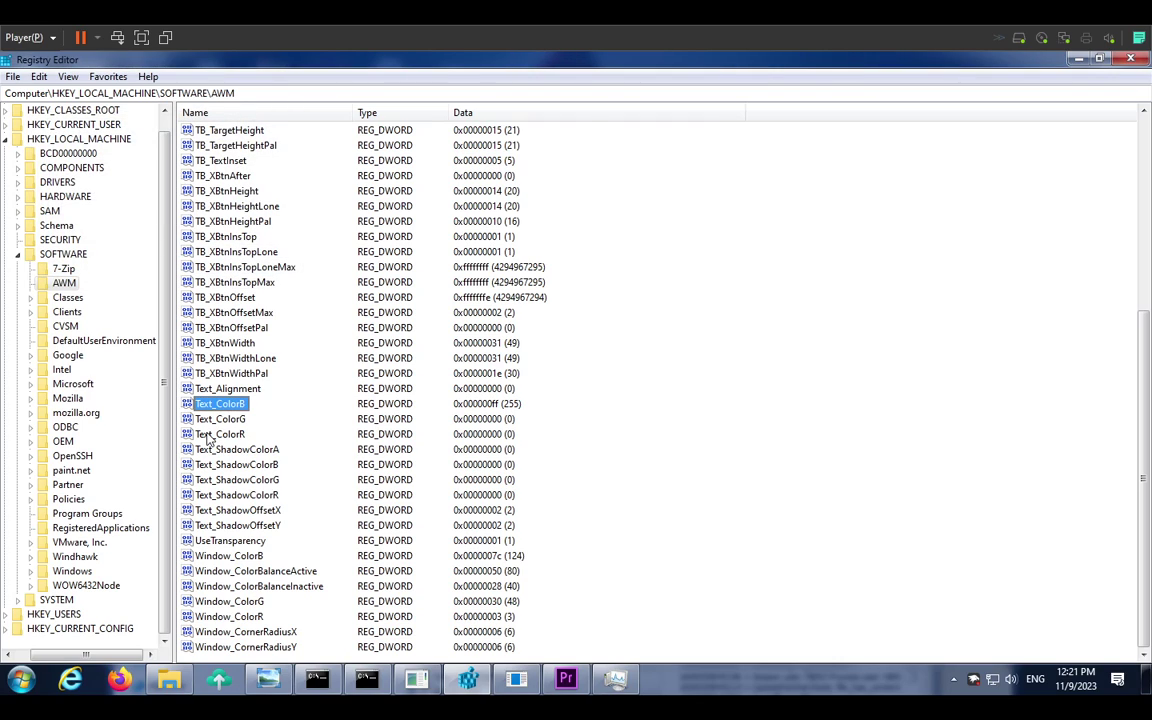
double_click(210, 420)
text(ff)
click(202, 255)
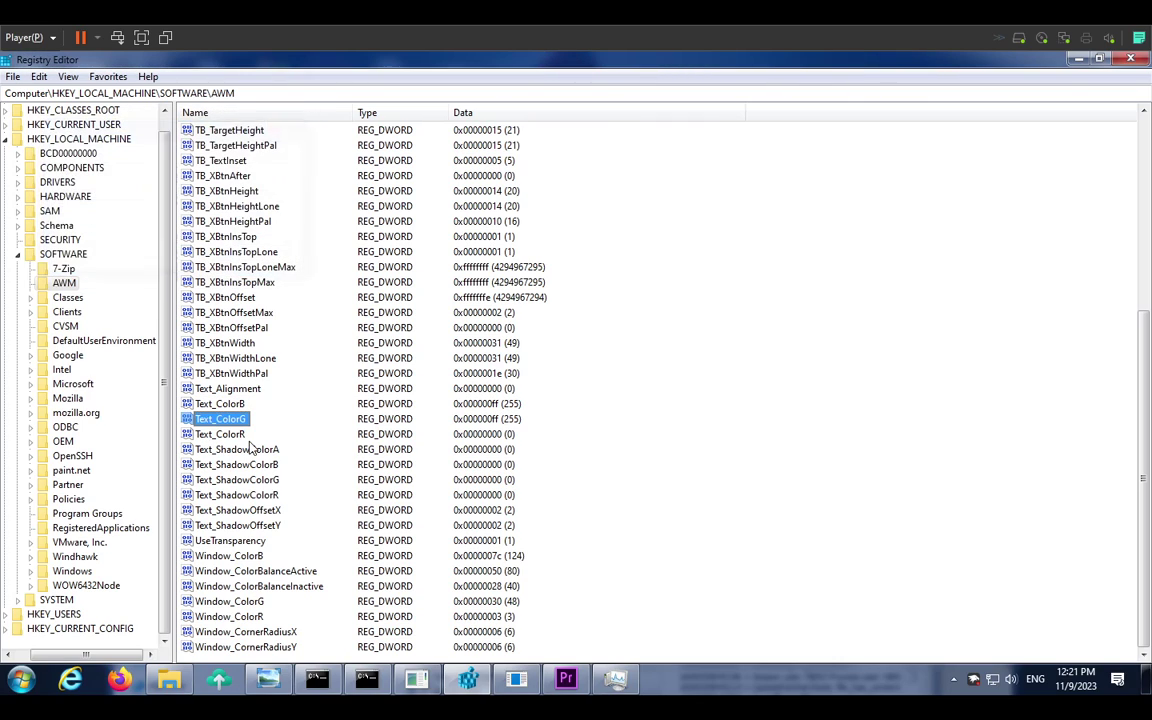
double_click(220, 434)
text(ff)
click(203, 255)
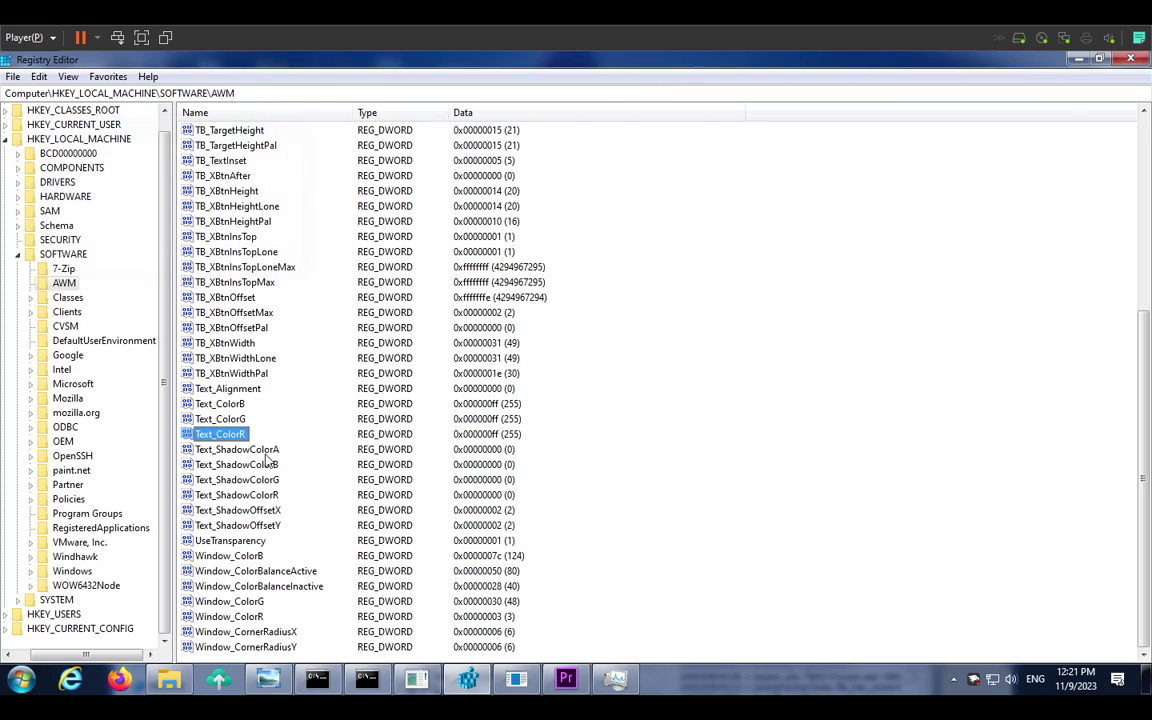
Step: Set the AWM key's Text_ShadowColorA value to hexadecimal 7f
double_click(266, 455)
text(7f)
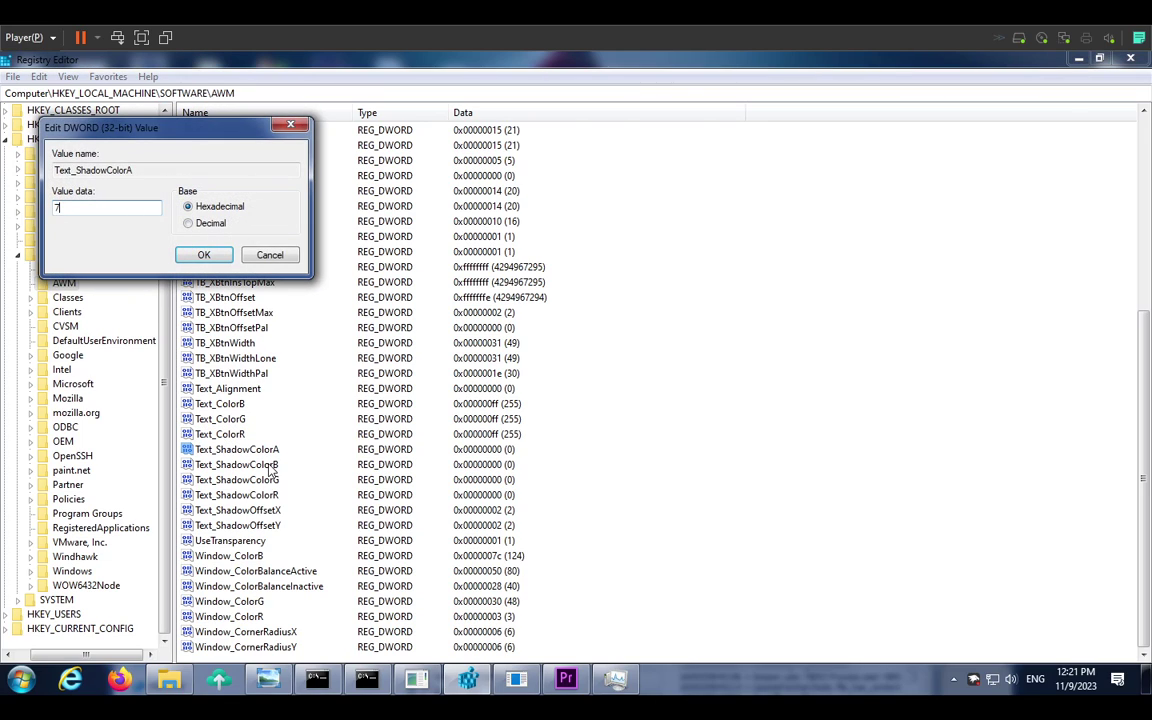
click(205, 254)
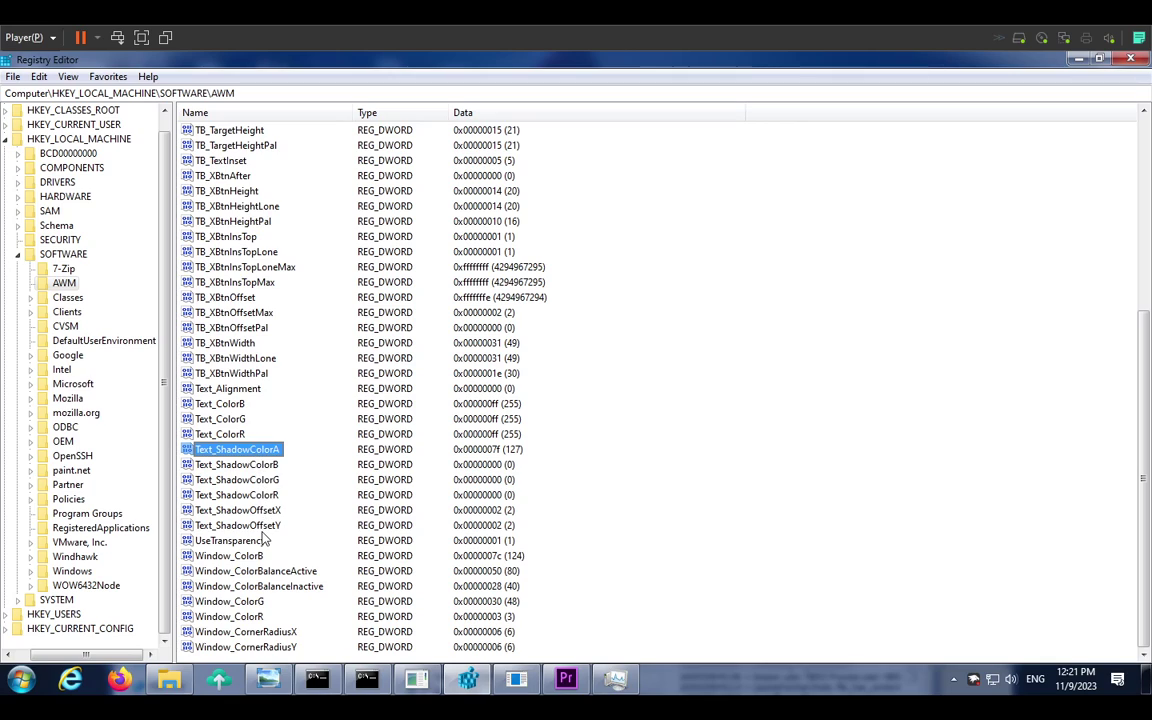
Step: Set both Text_ShadowOffsetX and Text_ShadowOffsetY in the AWM key to 1
double_click(240, 510)
text(1)
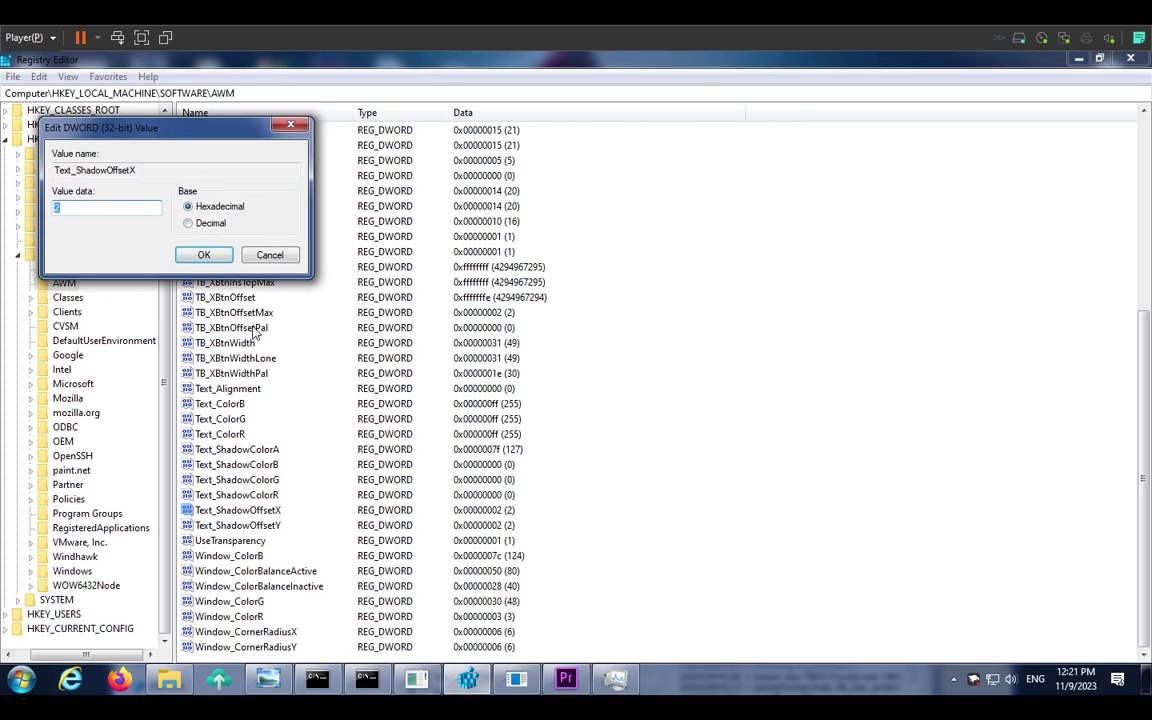
click(203, 255)
double_click(240, 525)
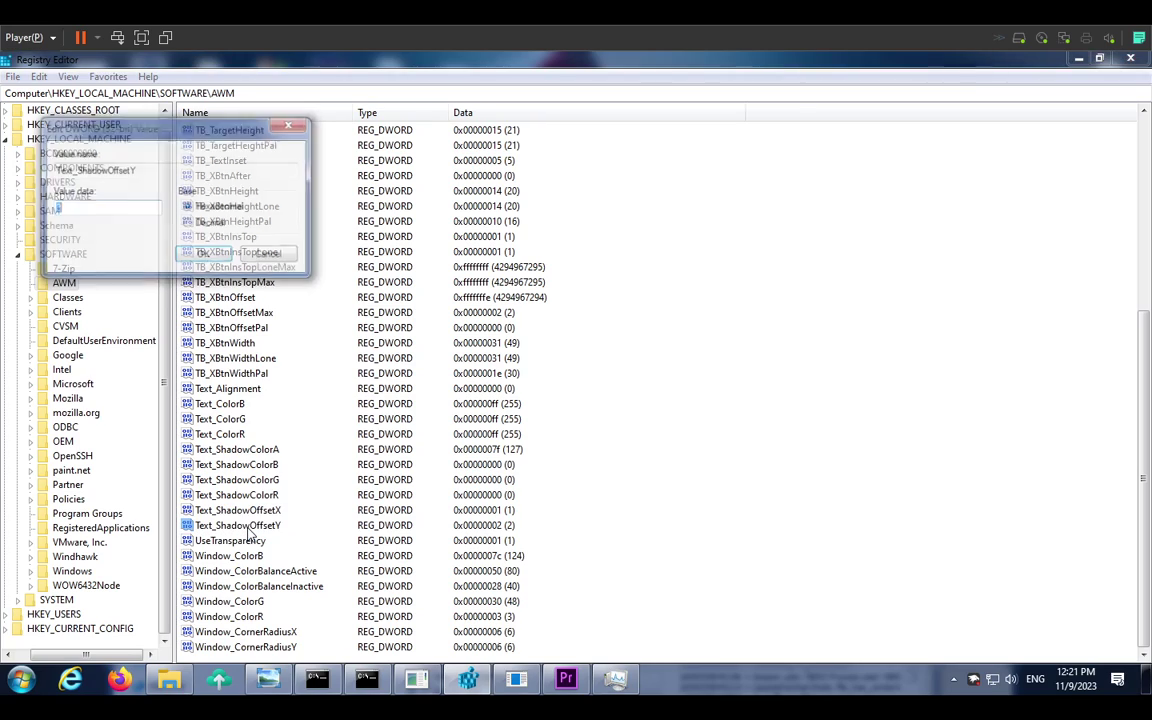
text(1)
click(203, 257)
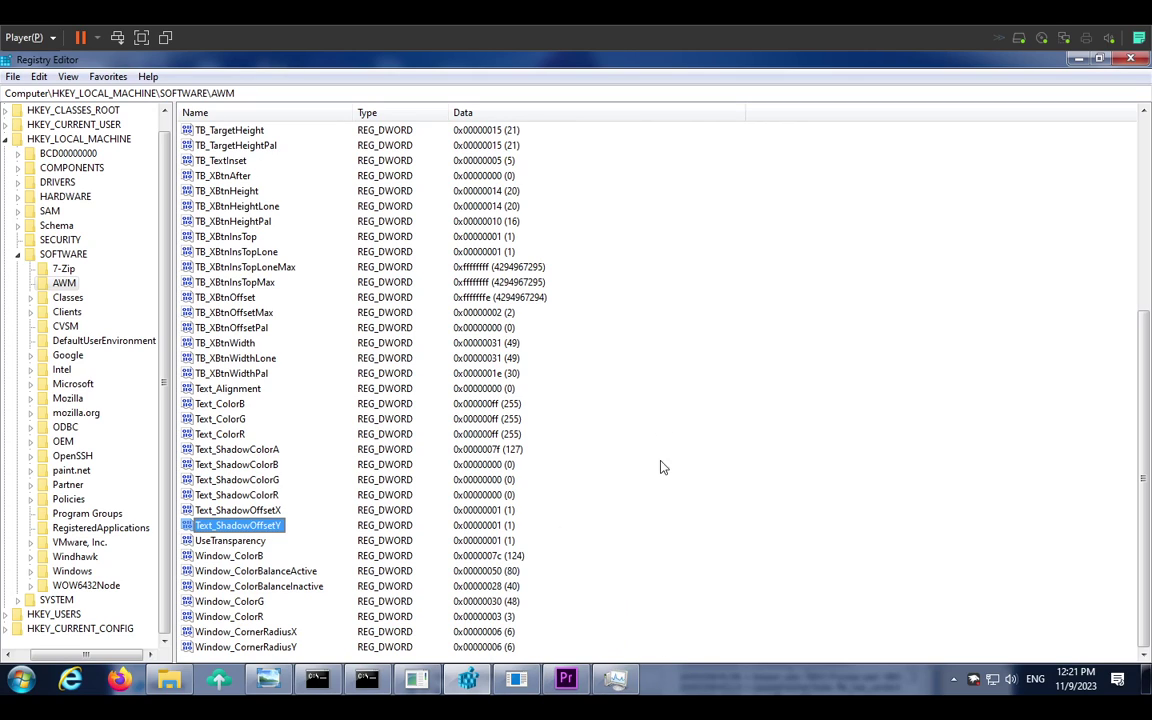
Step: Bring up Task Manager, Configure AWM and the dwm.exe log window and move them around to examine their title text
key(ctrl+shift+Escape)
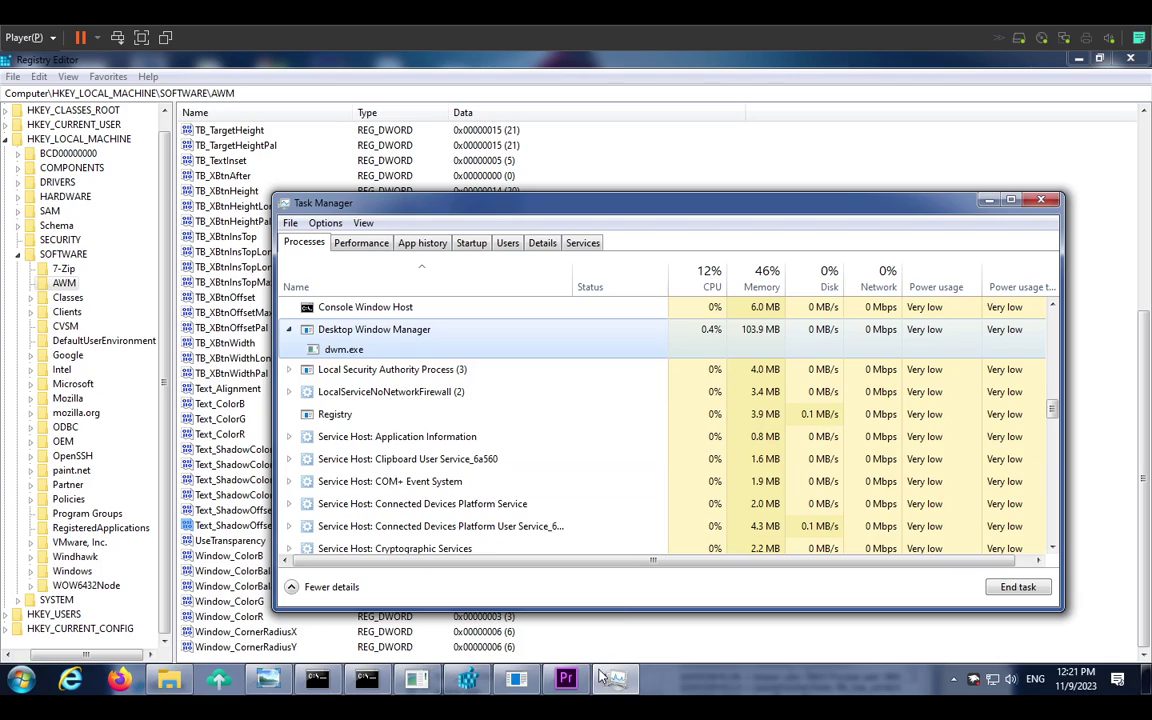
click(541, 605)
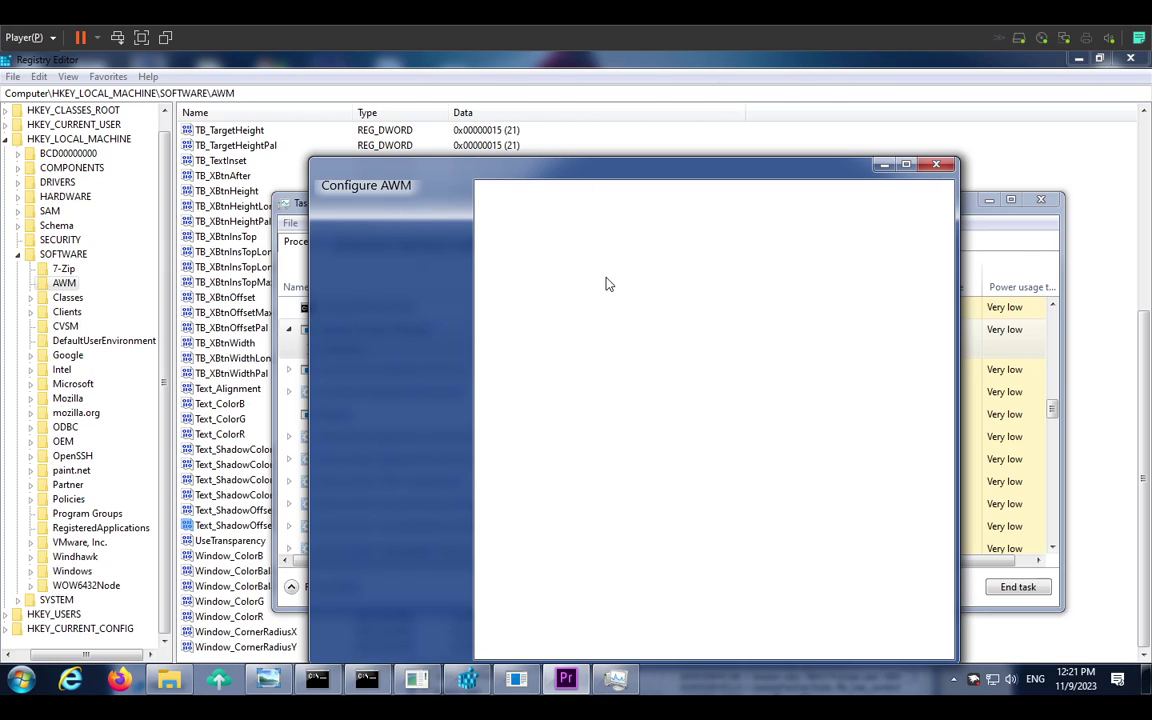
click(884, 166)
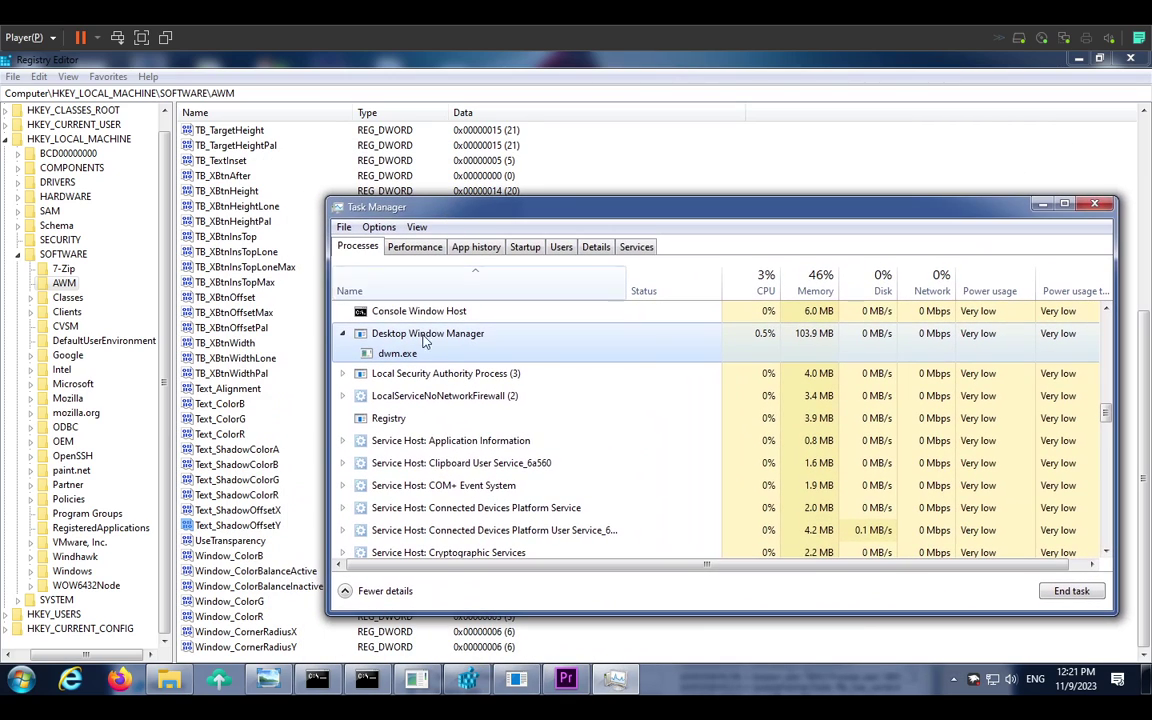
click(124, 60)
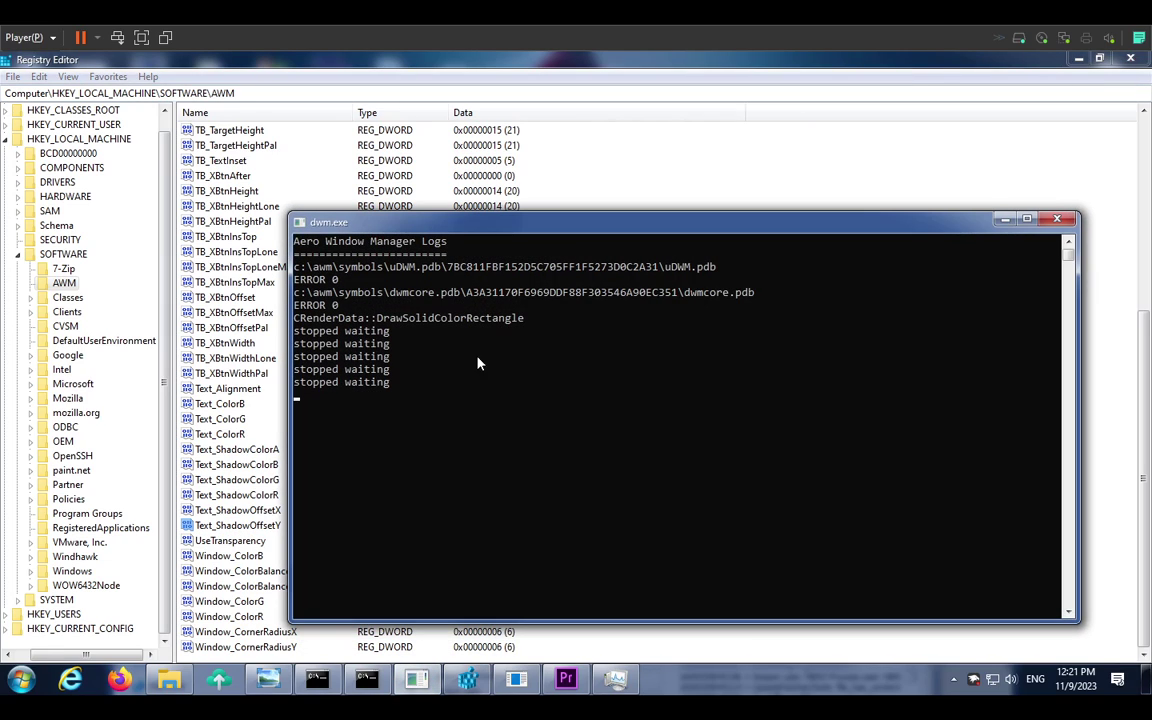
drag(373, 231, 326, 194)
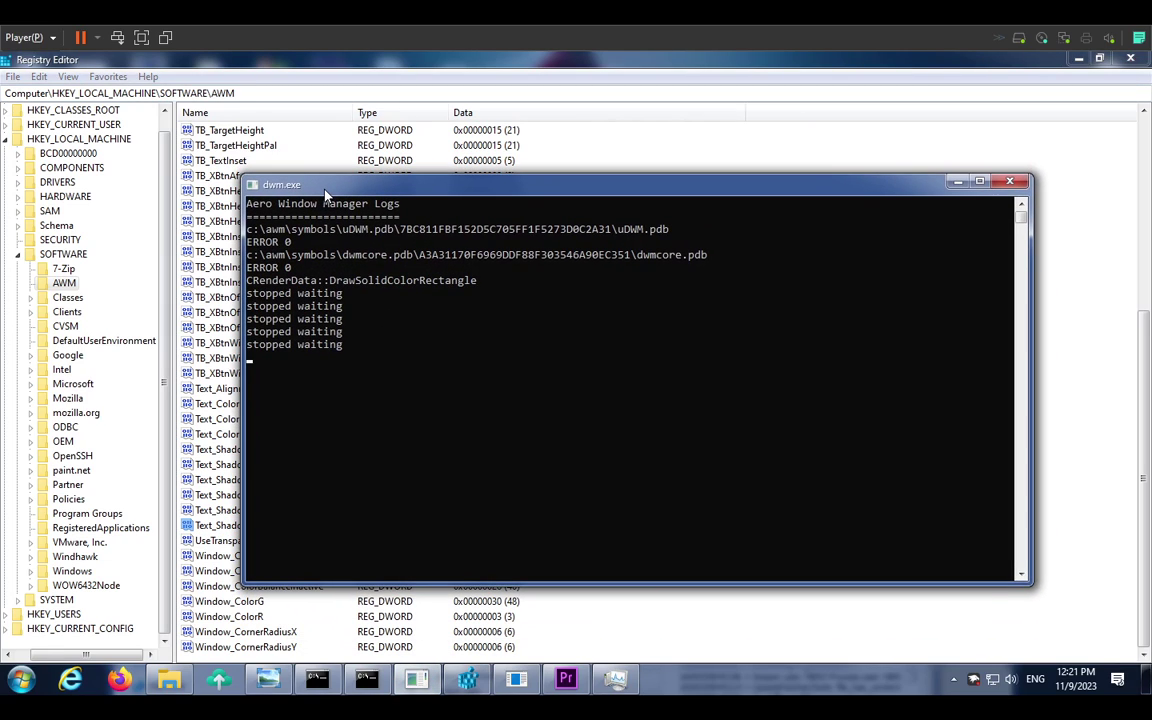
key(ctrl+shift+Escape)
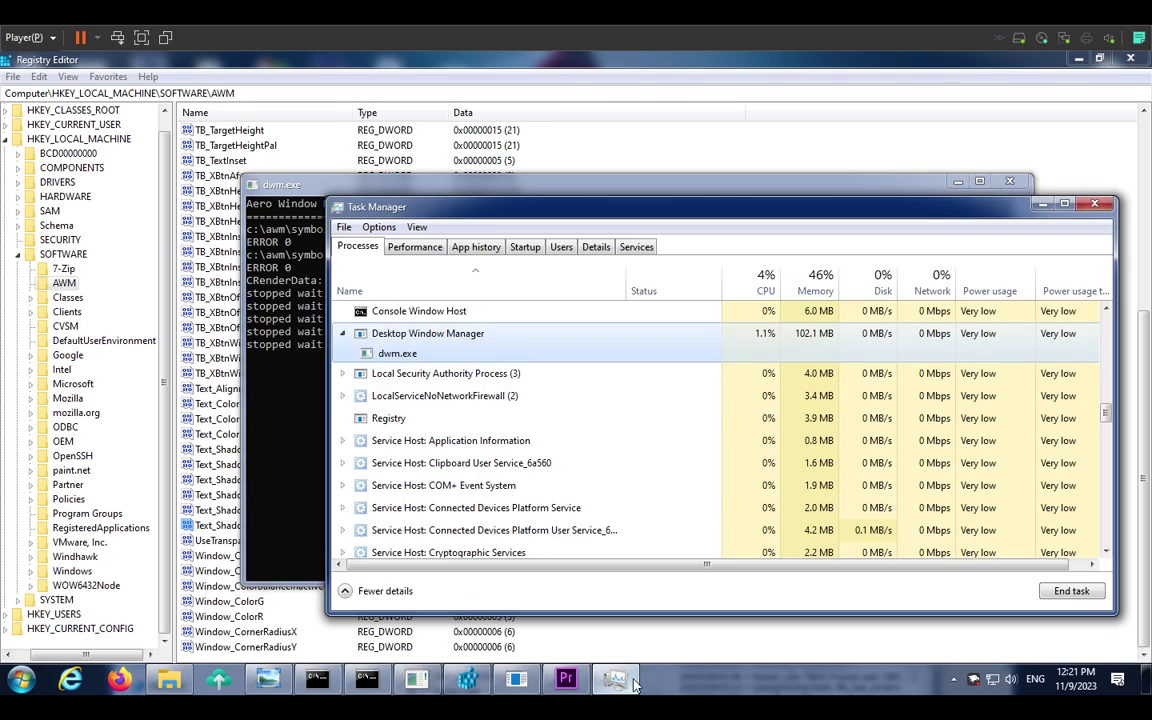
drag(333, 188, 470, 275)
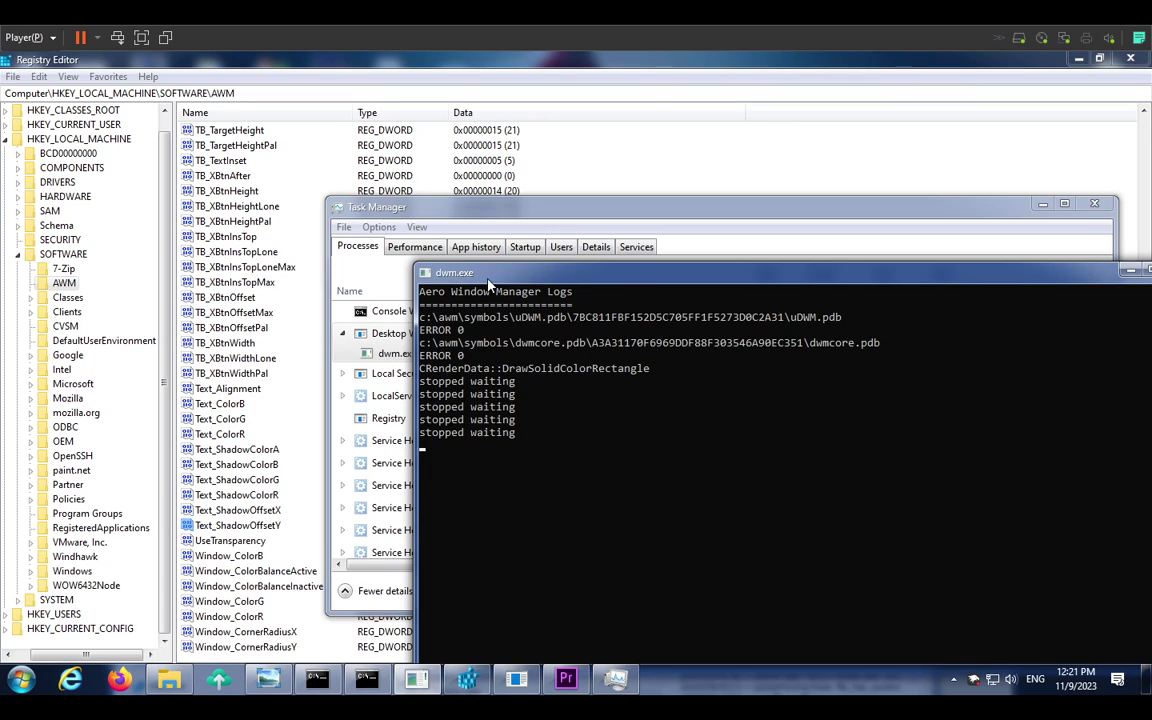
Step: Return to Registry Editor and set both Text_ShadowOffsetX and Text_ShadowOffsetY in the AWM key to 3
click(658, 143)
double_click(268, 511)
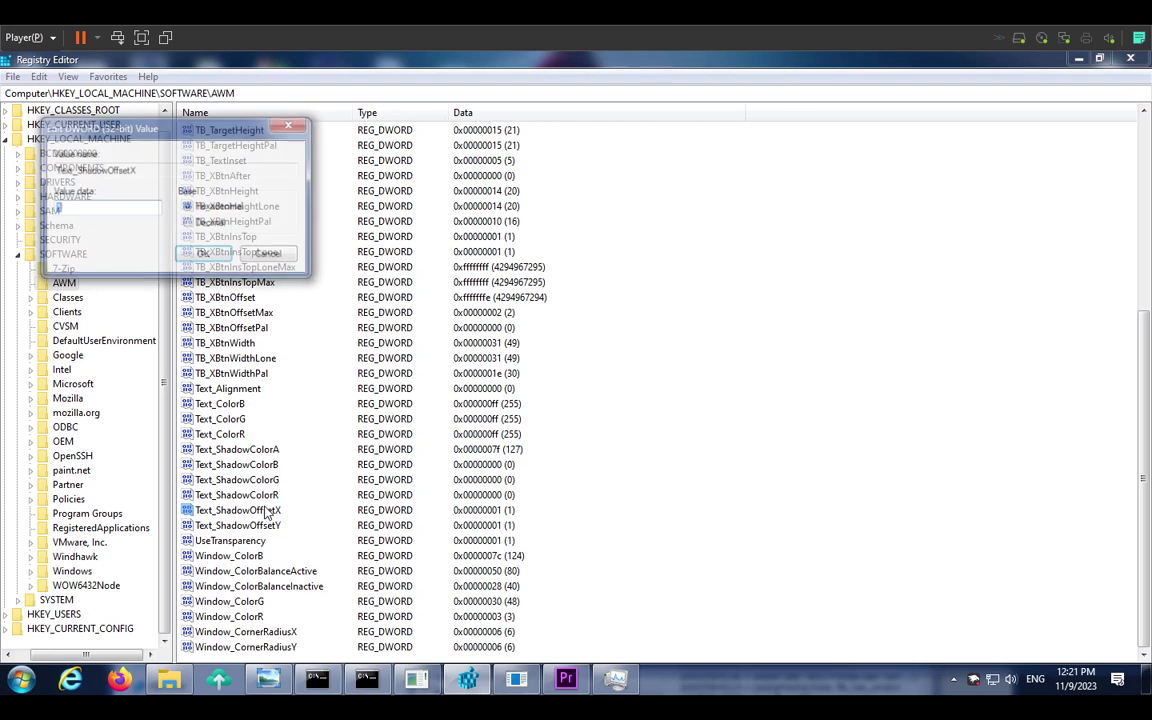
text(3)
click(203, 255)
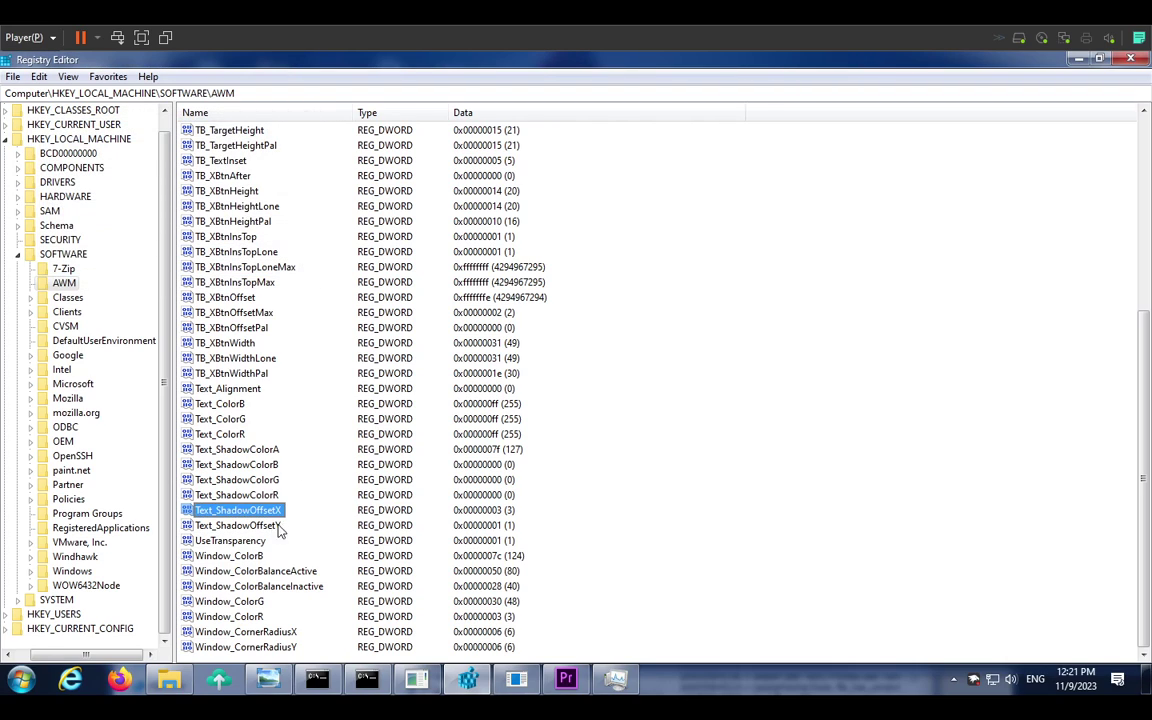
double_click(240, 525)
text(3)
click(203, 255)
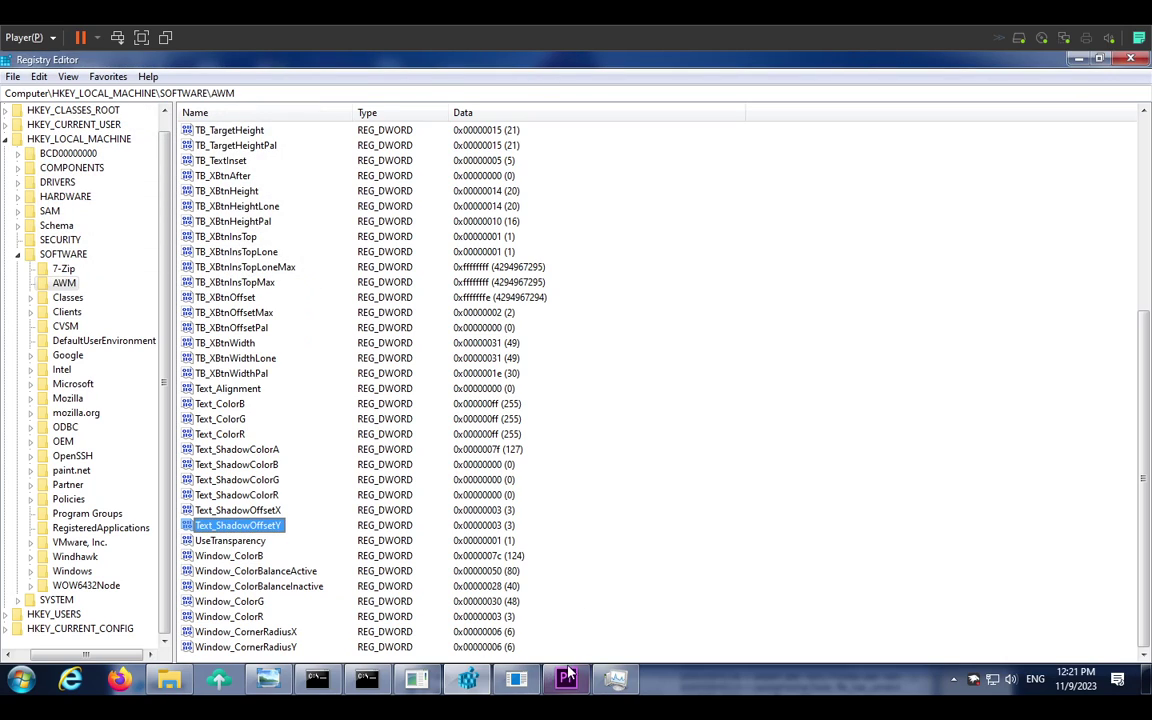
Step: Bring up Configure AWM and Task Manager, minimize Registry Editor, and move Task Manager around to examine its title text shadow
click(566, 679)
click(615, 679)
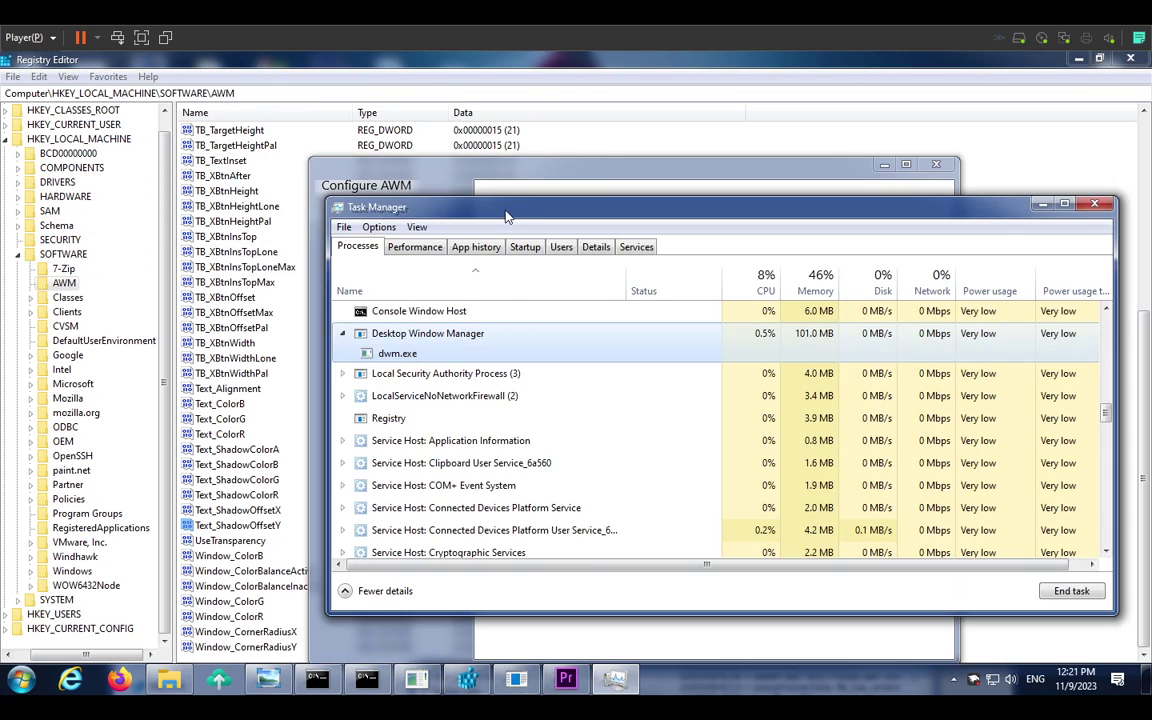
drag(504, 214, 677, 288)
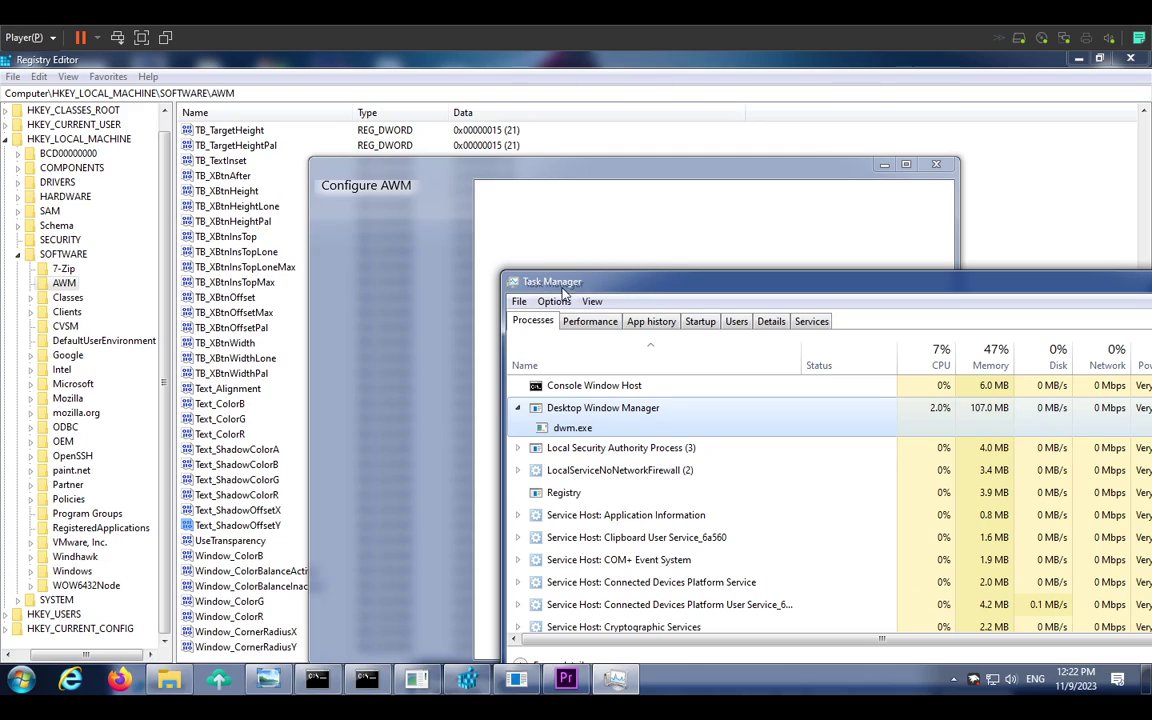
click(541, 118)
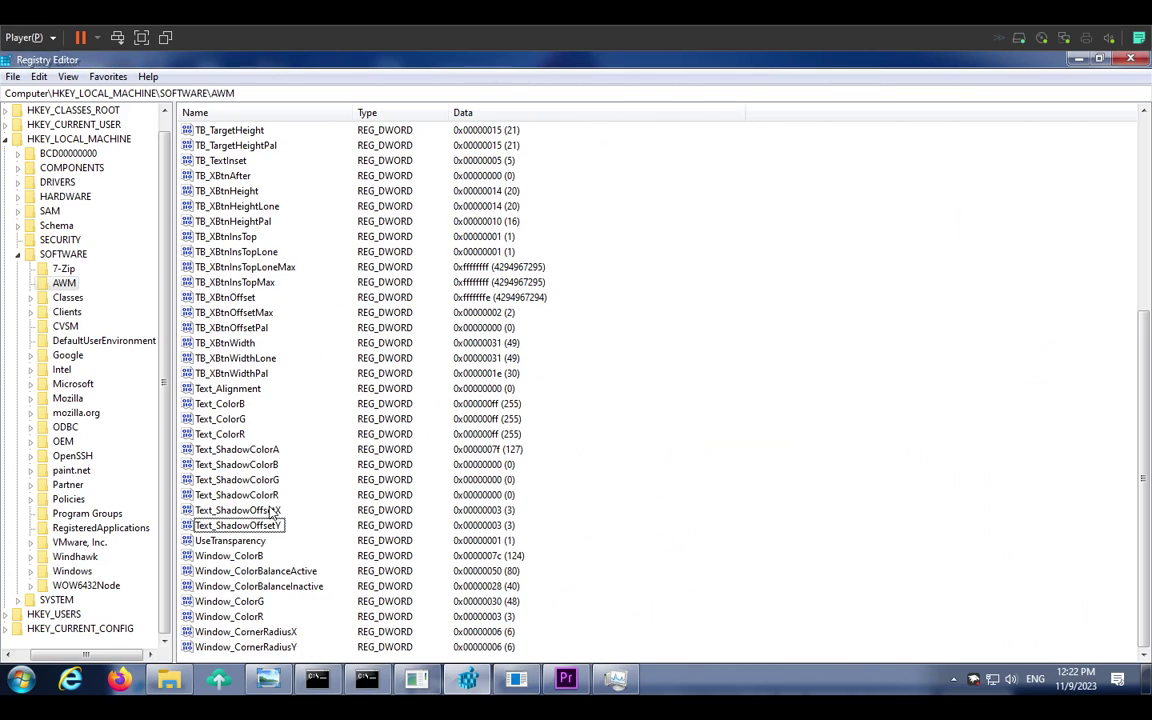
click(1079, 59)
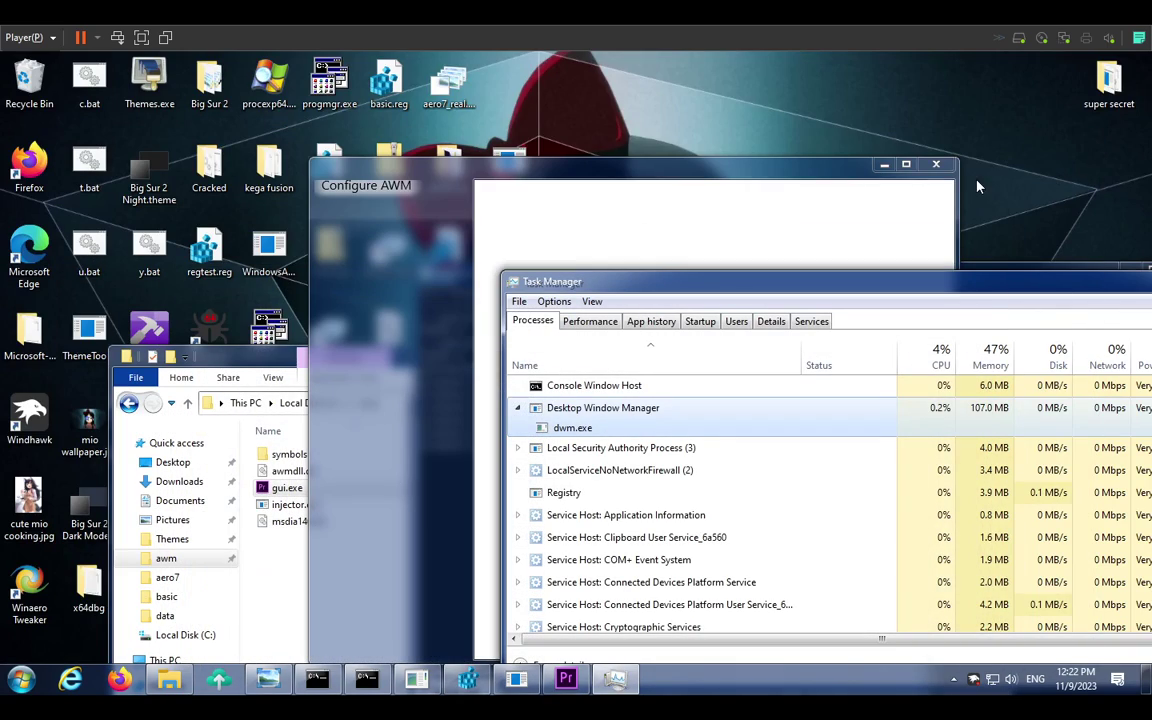
drag(1033, 290, 731, 246)
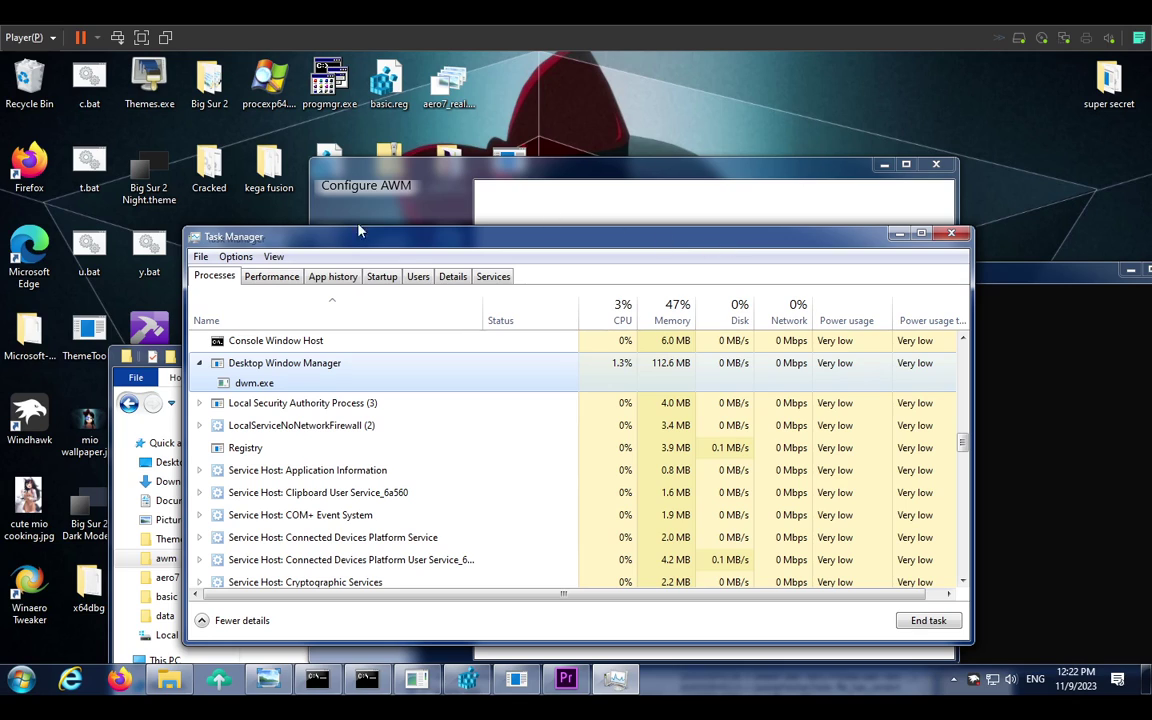
drag(271, 244, 326, 212)
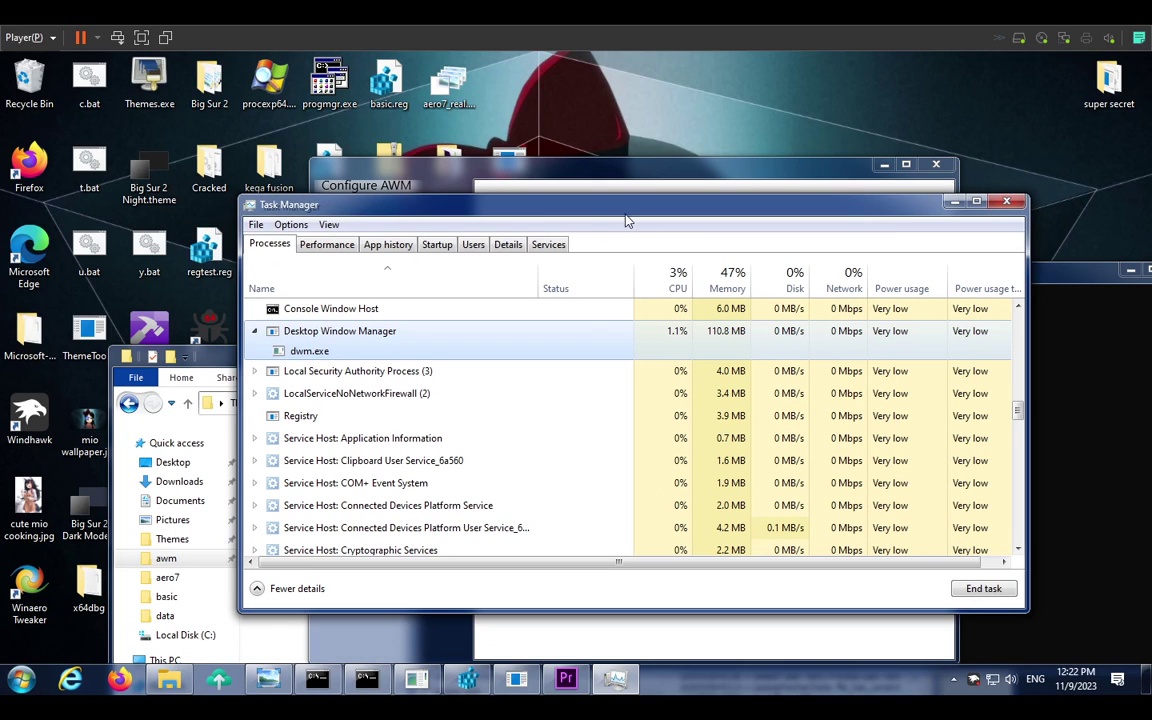
drag(645, 219, 612, 234)
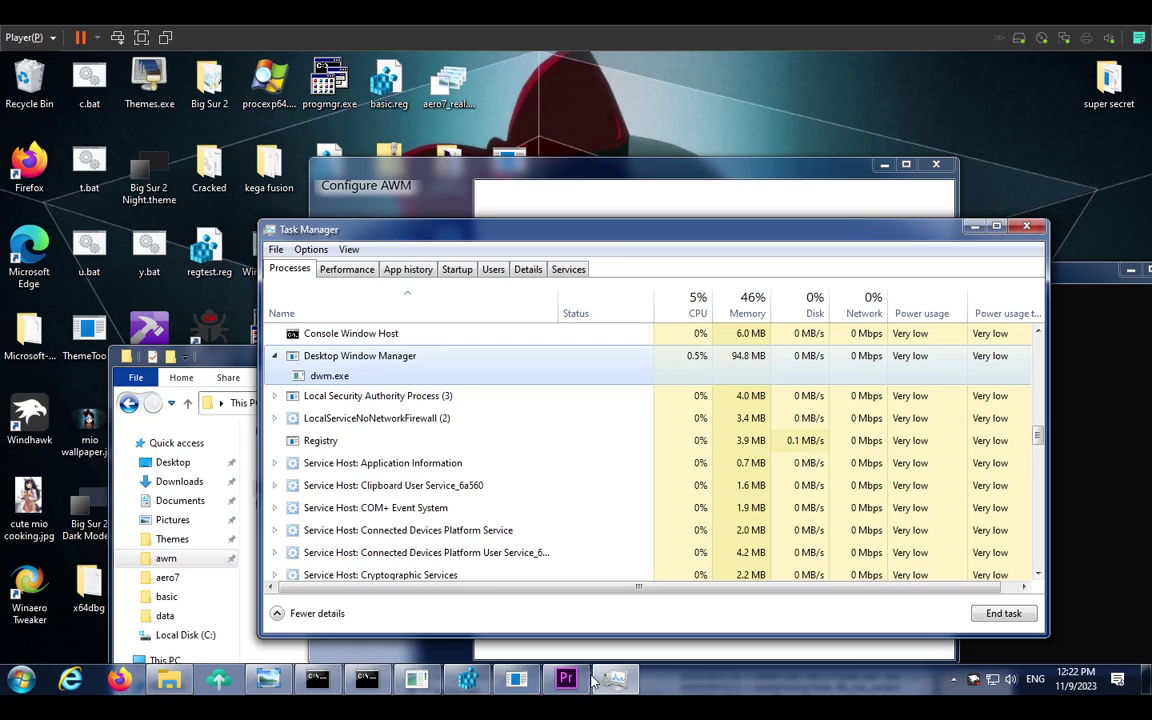
Step: End the Windows Explorer process in Task Manager and shift the Task Manager window slightly
drag(1037, 435, 1040, 316)
click(440, 499)
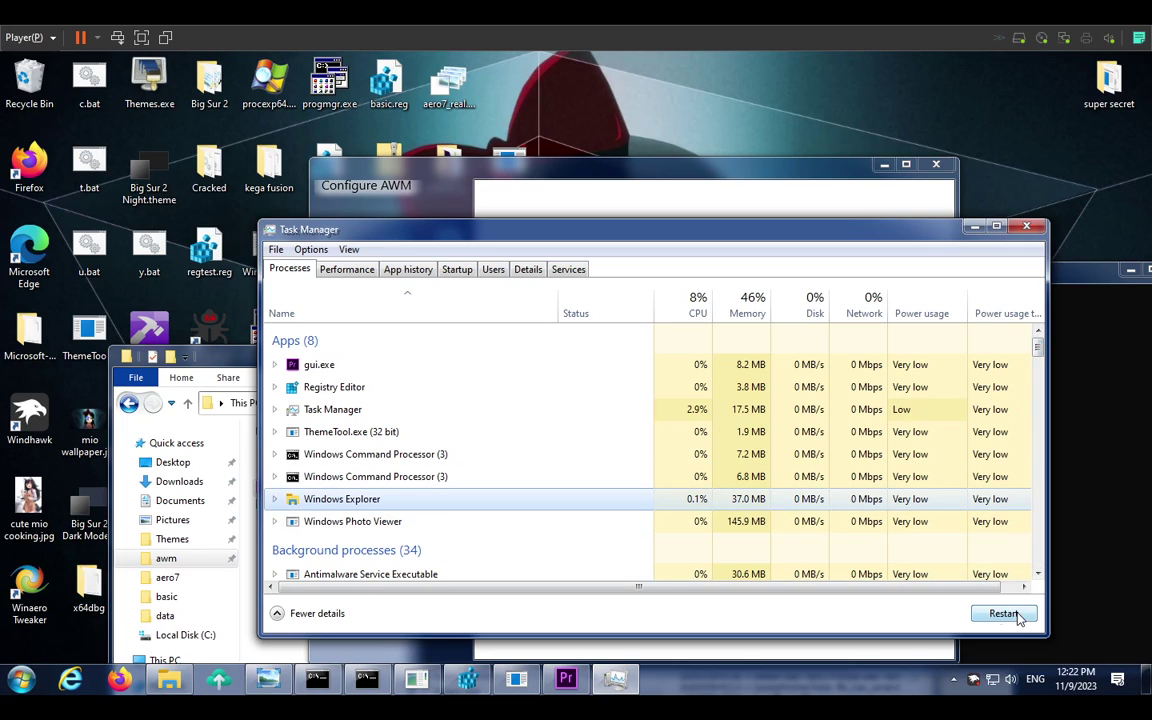
right_click(430, 497)
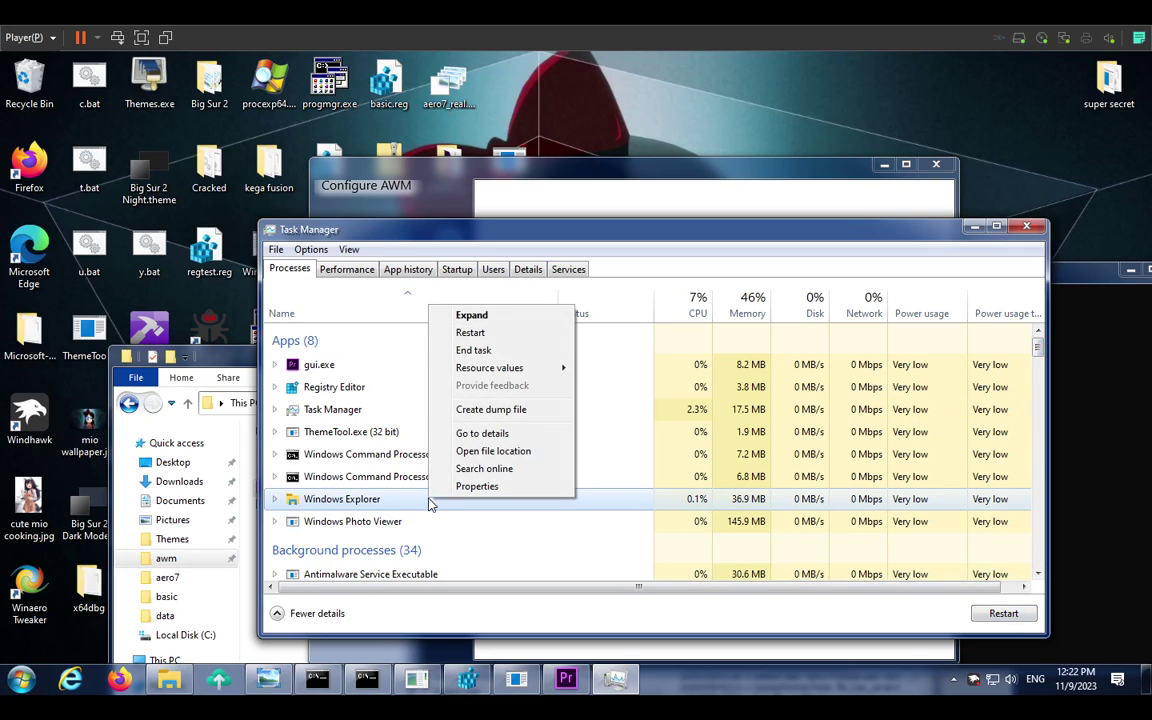
click(474, 351)
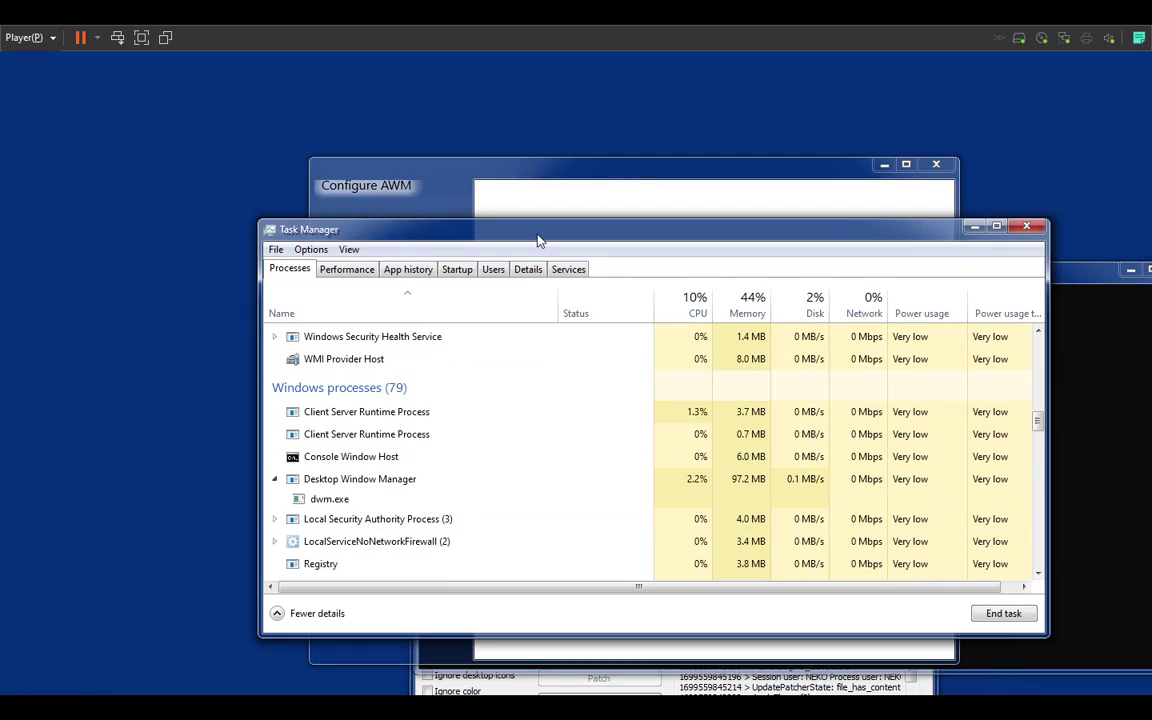
drag(538, 238, 571, 236)
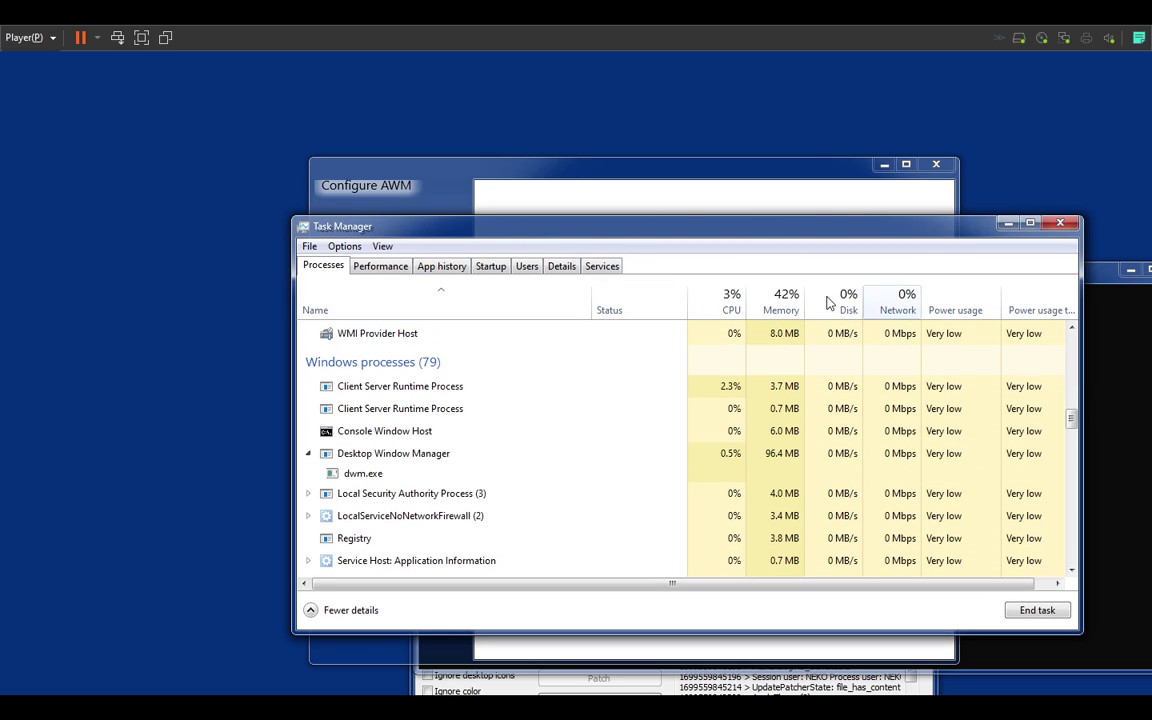
Step: Run explorer as a new task from Task Manager
click(310, 246)
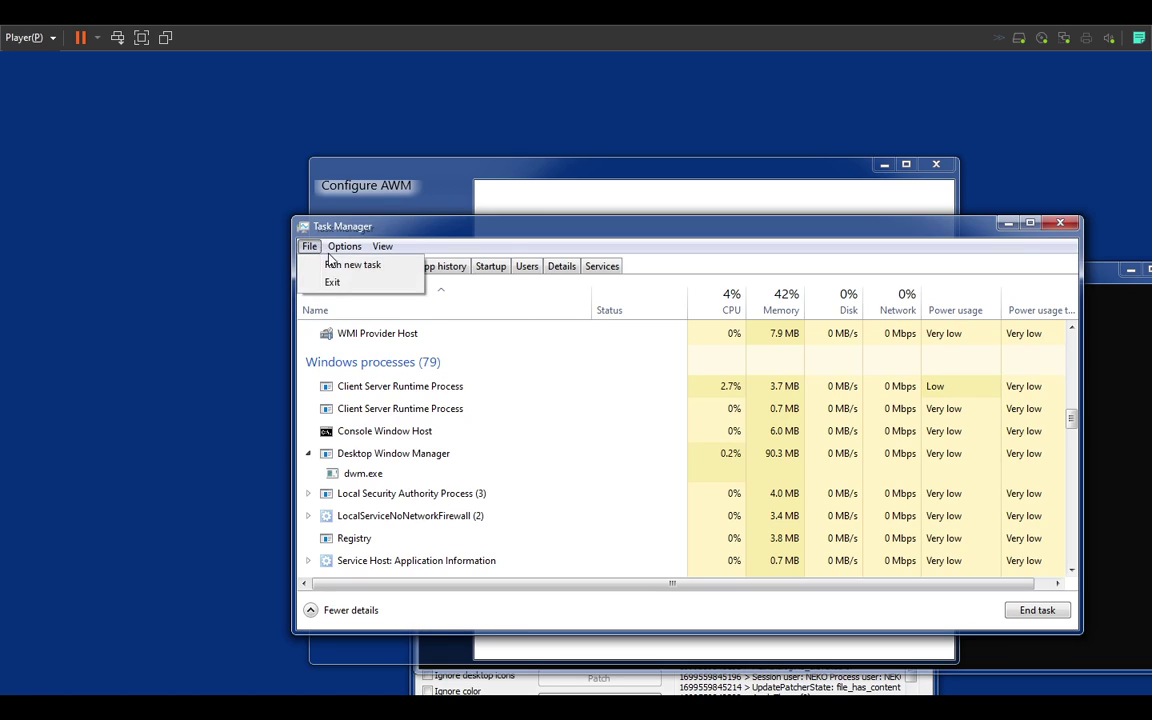
click(310, 263)
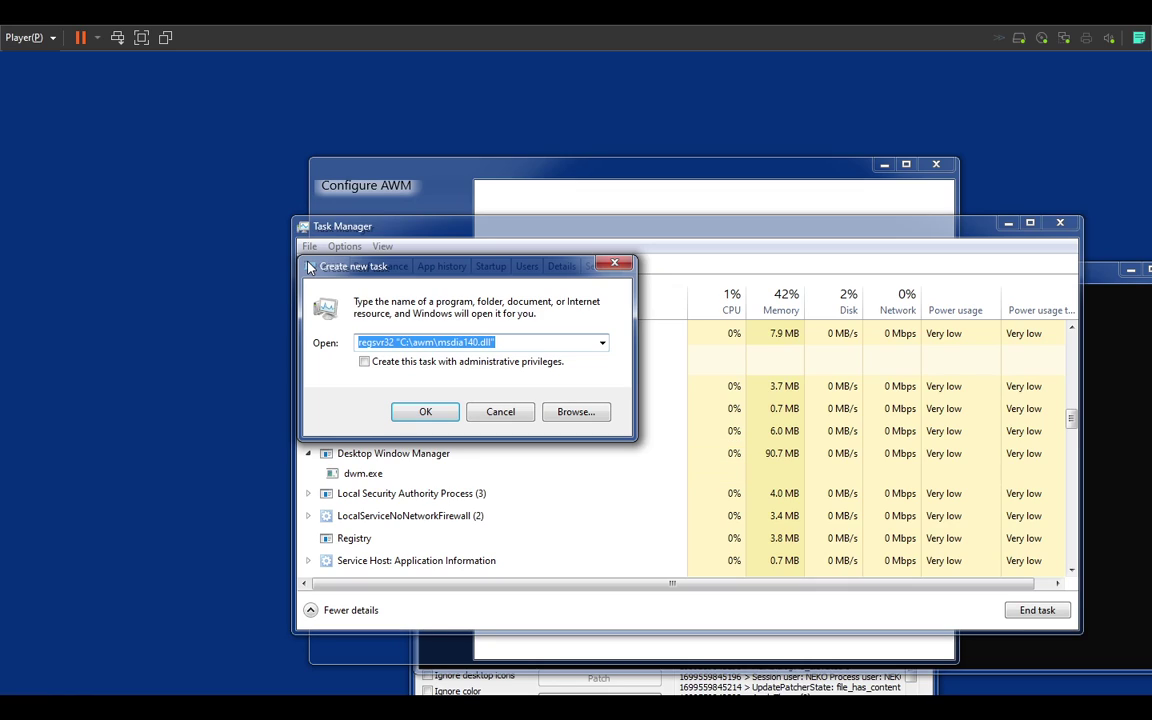
text(explorer)
key(Return)
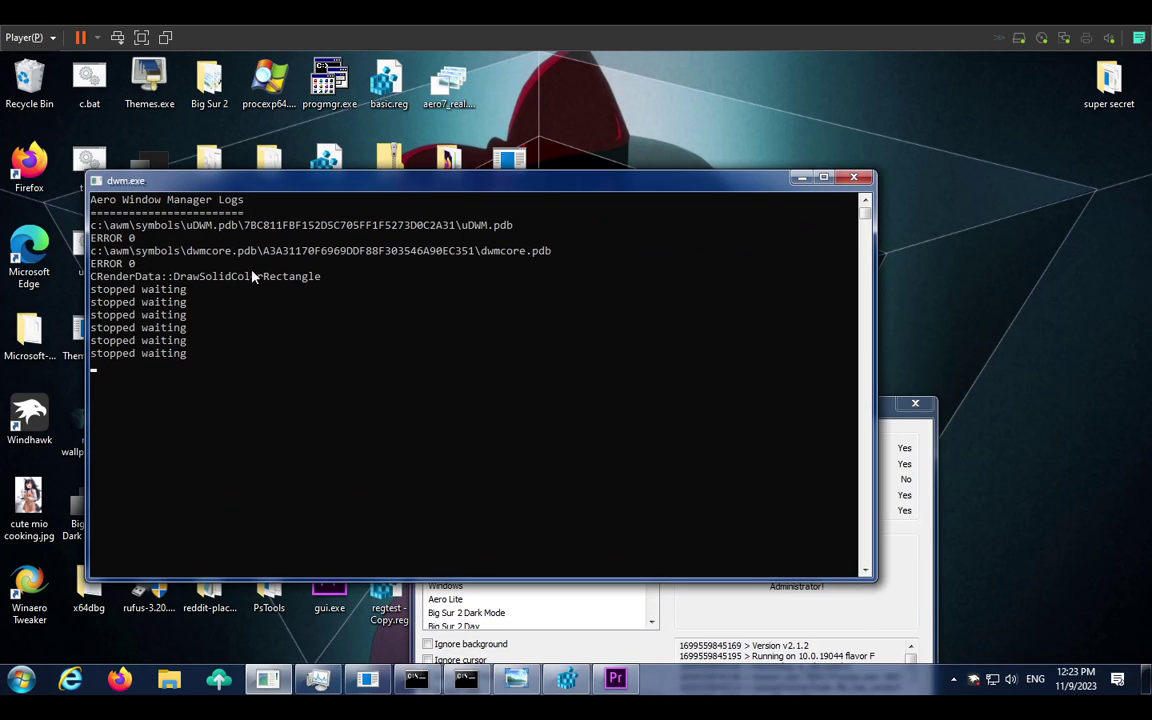
Step: Highlight the last "stopped waiting" line in the dwm.exe log and put the log window away
click(184, 356)
drag(184, 356, 97, 356)
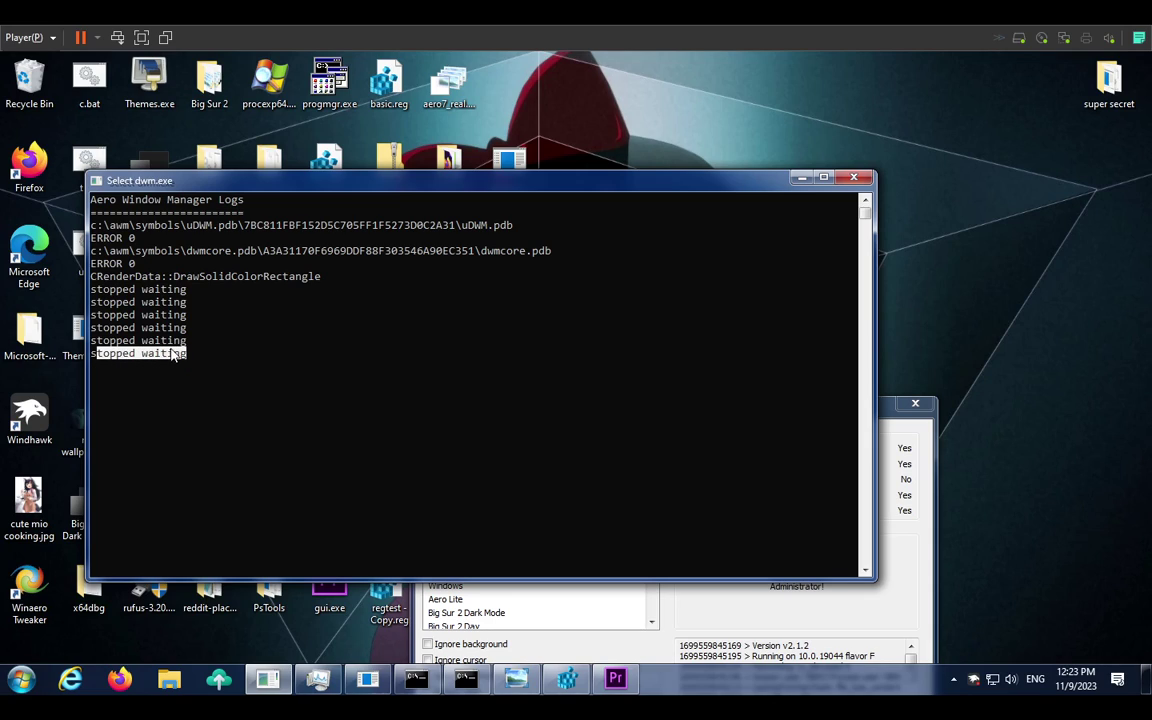
click(206, 368)
key(Escape)
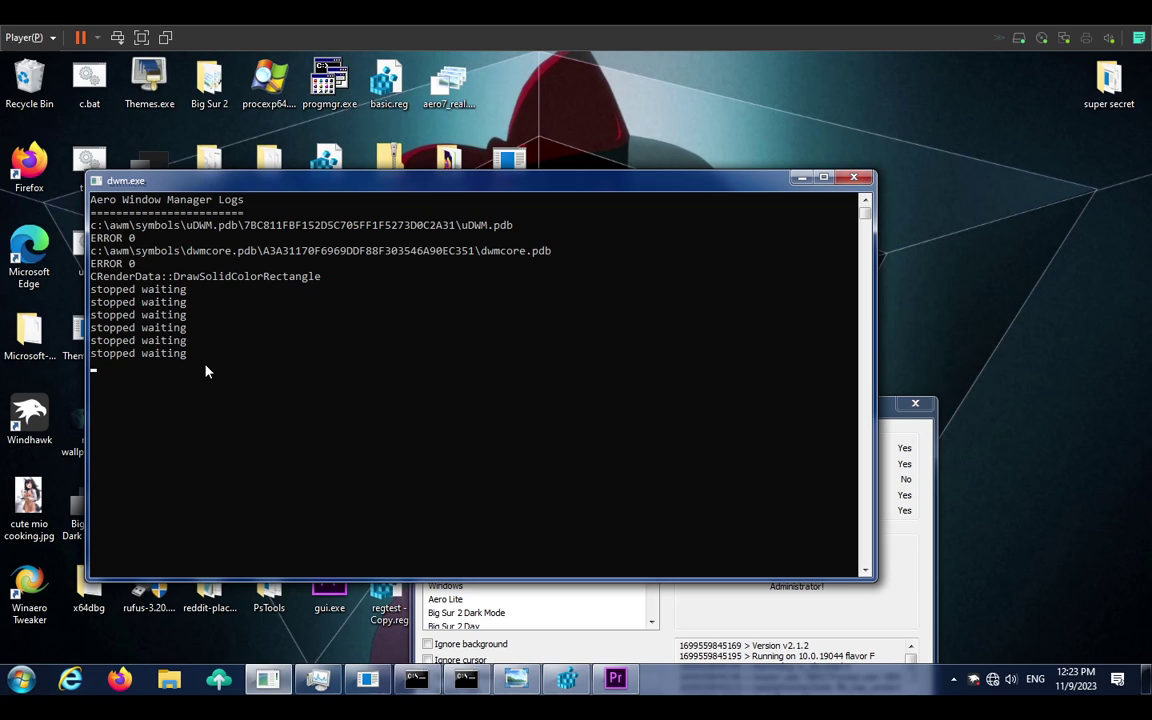
click(853, 178)
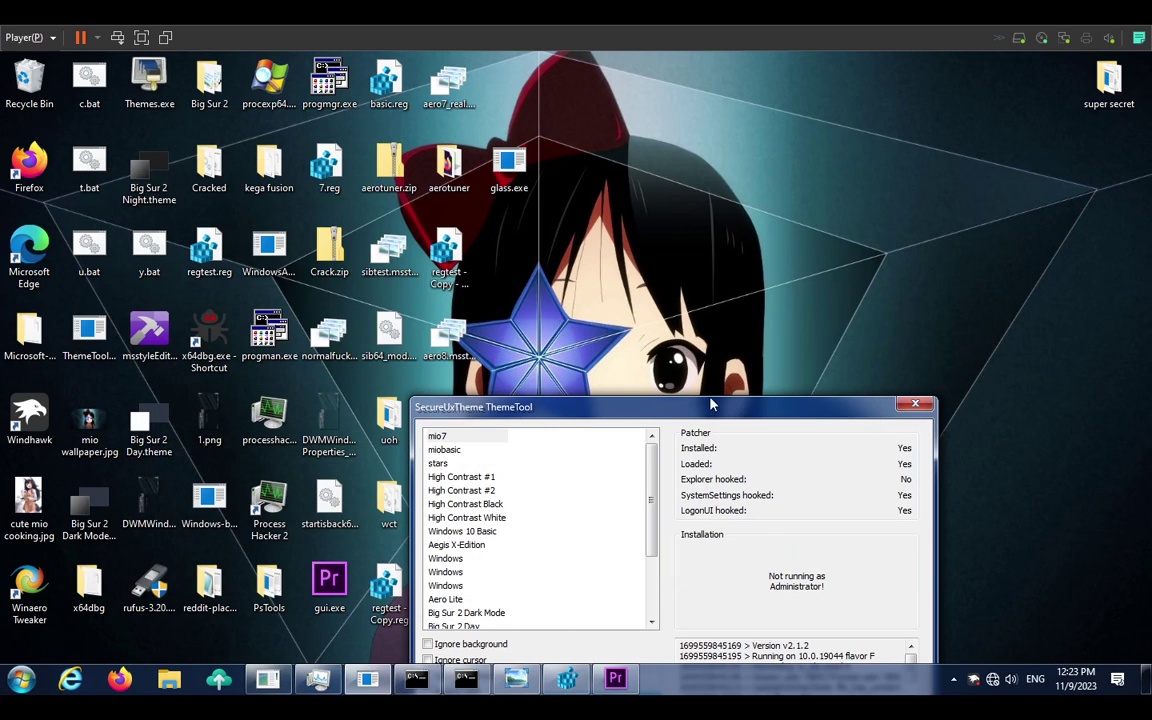
Step: Move the SecureUxTheme ThemeTool window clear of the desktop icons and apply the miobasic theme
drag(670, 417, 827, 303)
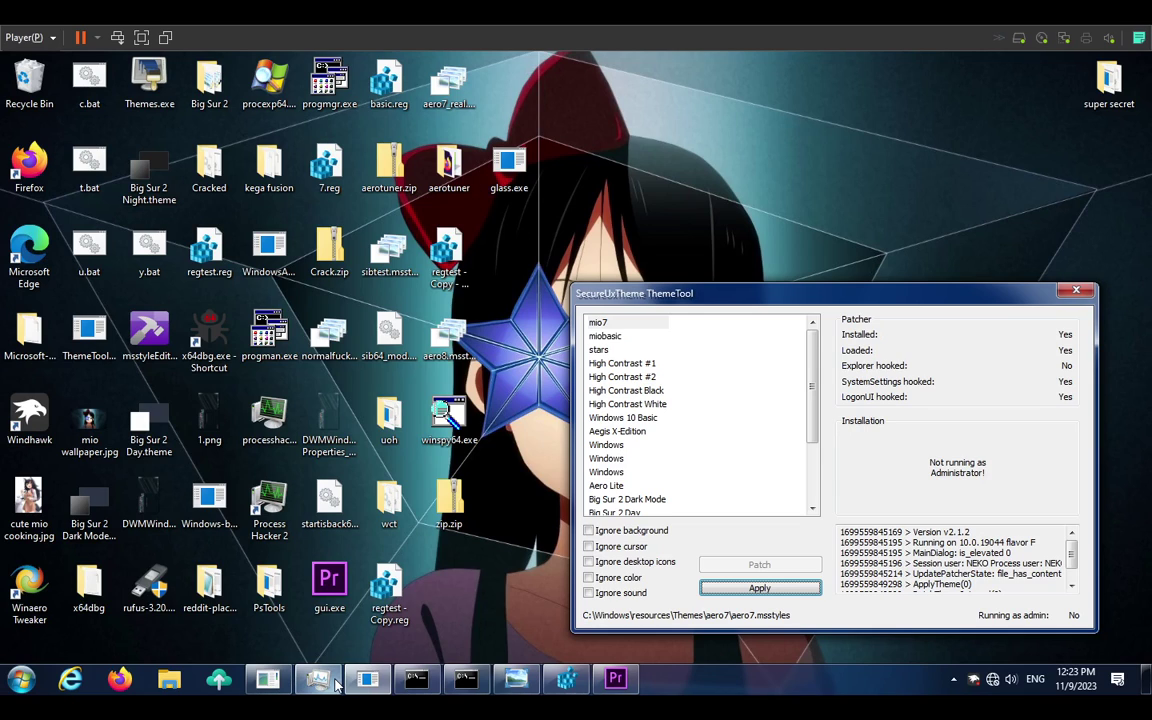
click(270, 680)
click(270, 680)
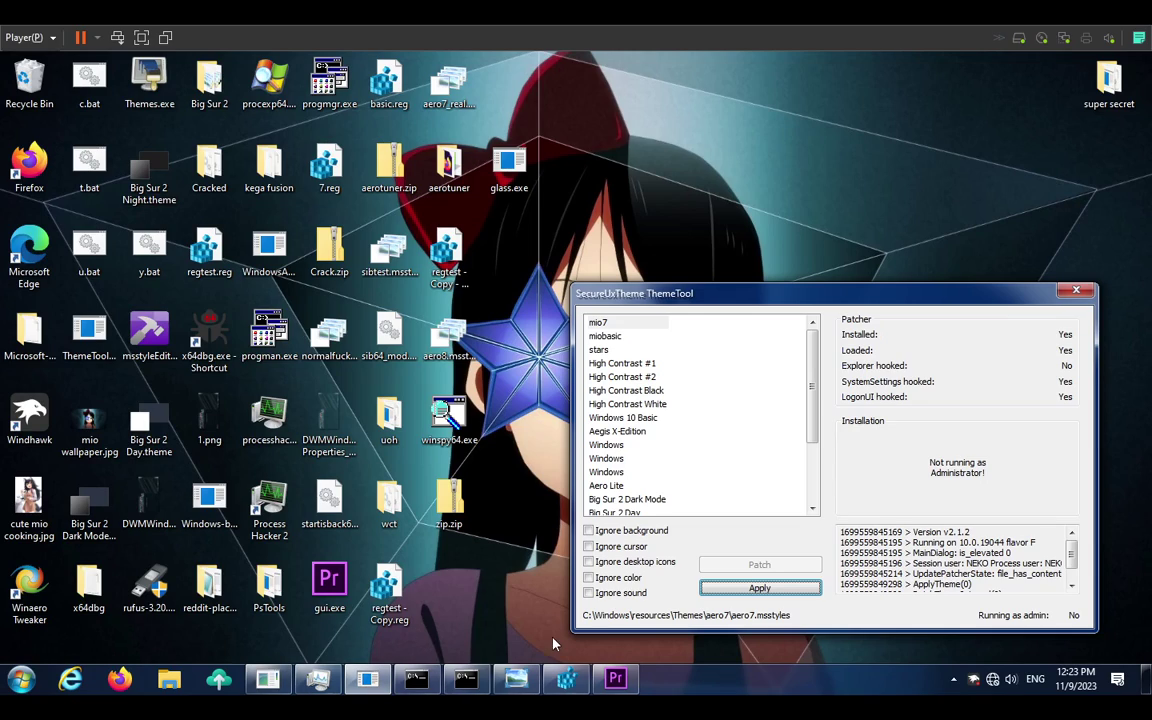
click(655, 336)
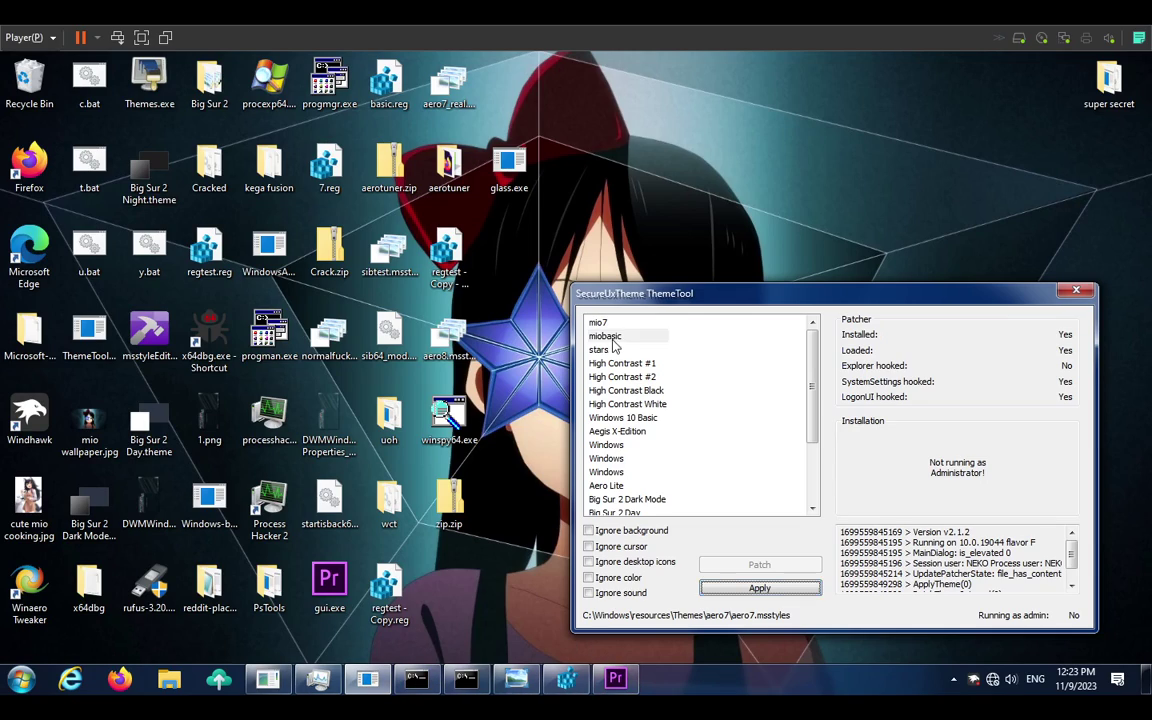
click(736, 592)
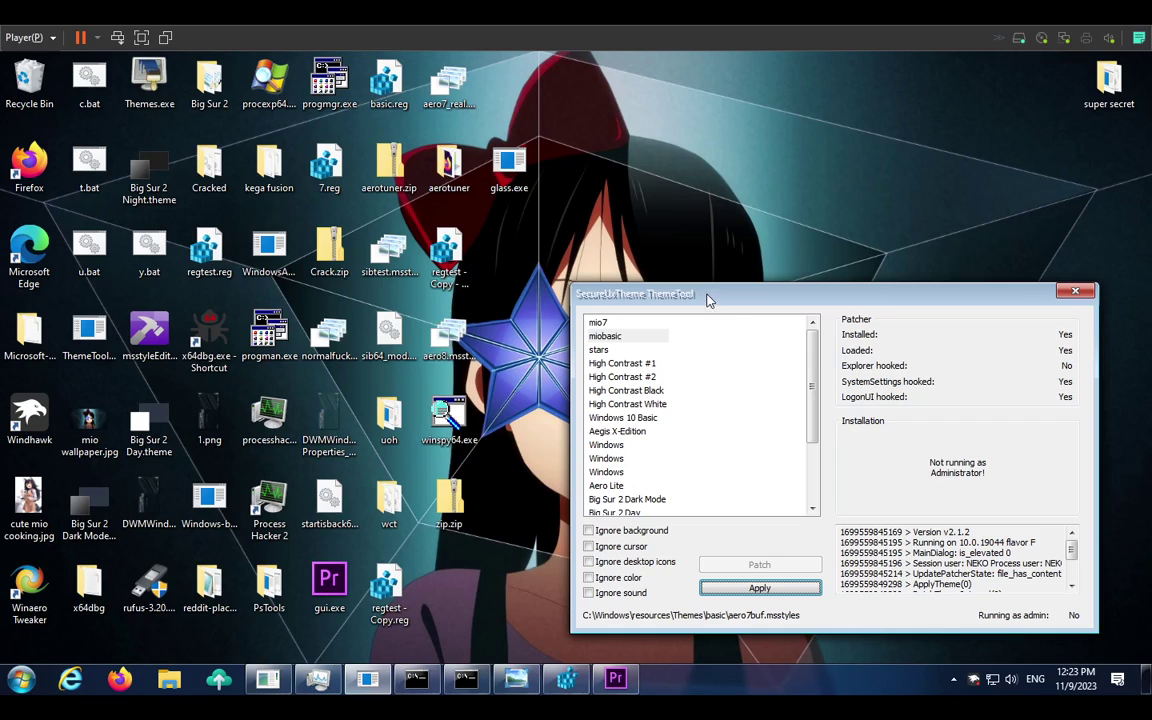
Step: Move ThemeTool and view Windows Photo Viewer maximized to examine its basic-theme frame, and close the viewer
drag(657, 296, 524, 201)
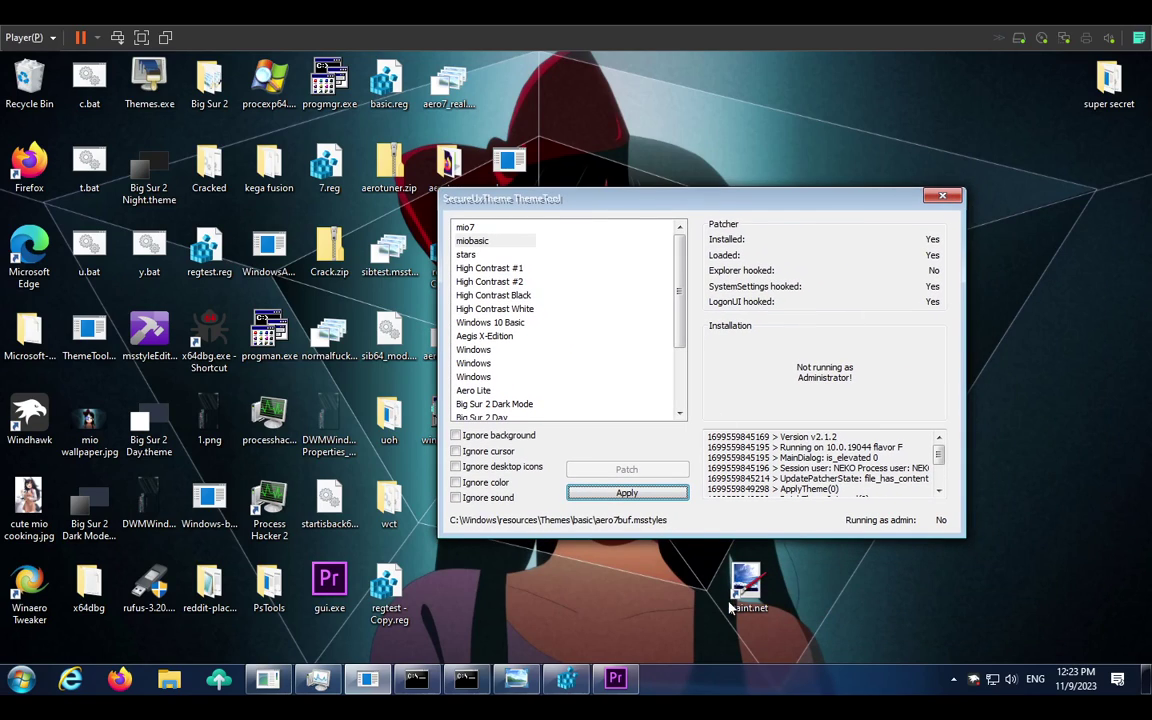
click(516, 679)
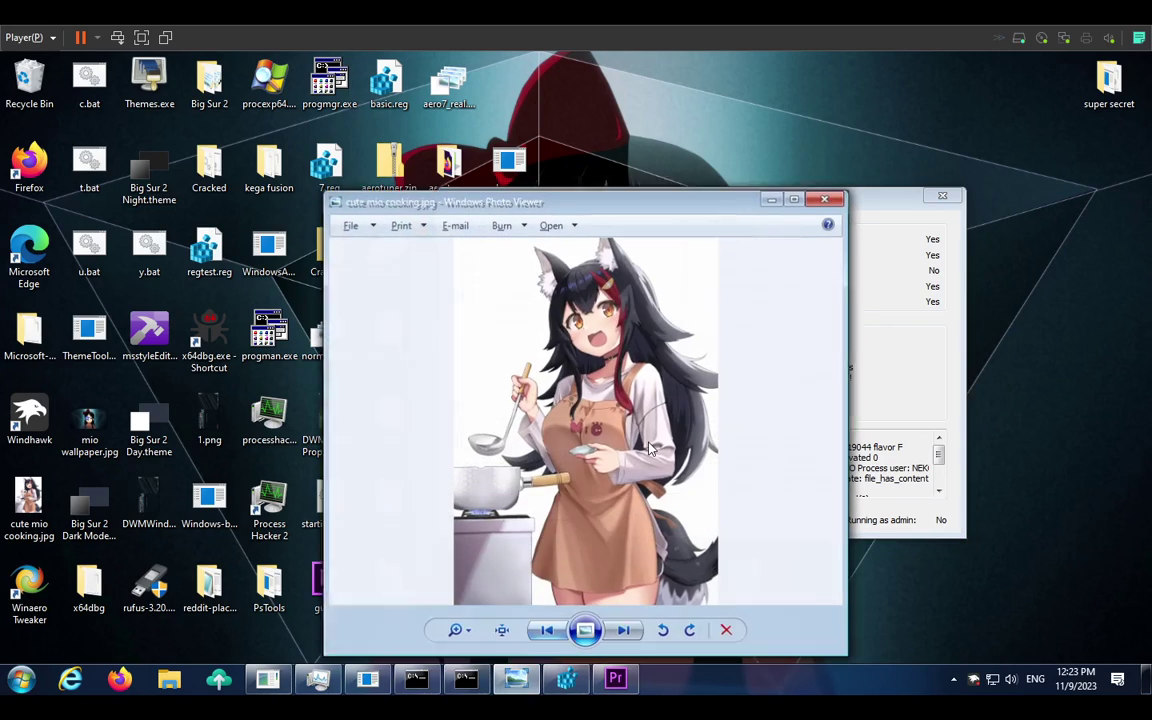
click(794, 198)
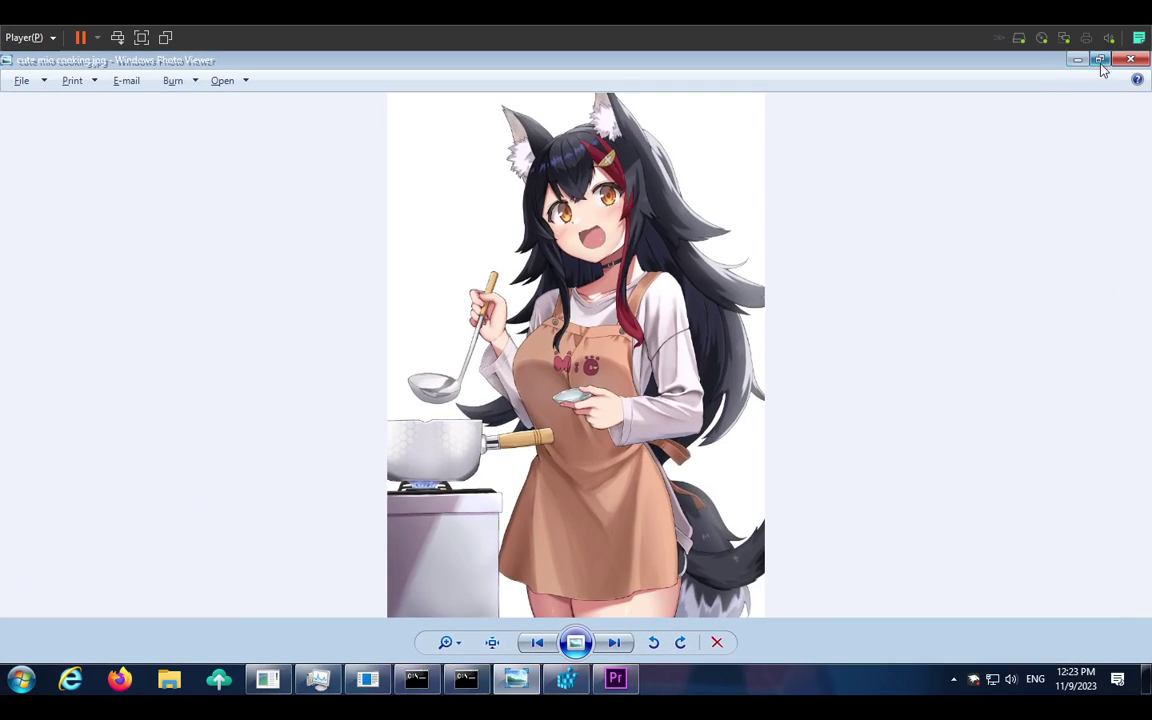
click(1130, 60)
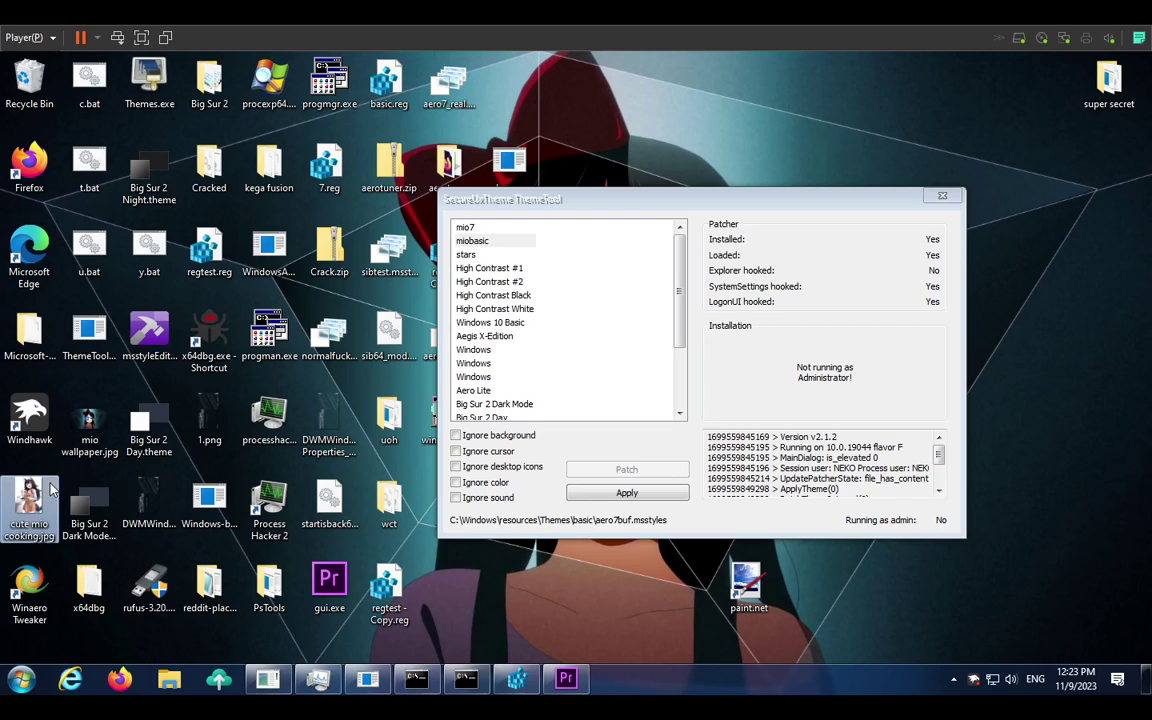
Step: Reopen cute mio cooking.jpg from the desktop, restore the viewer from full screen and make its window narrower
double_click(55, 487)
double_click(642, 59)
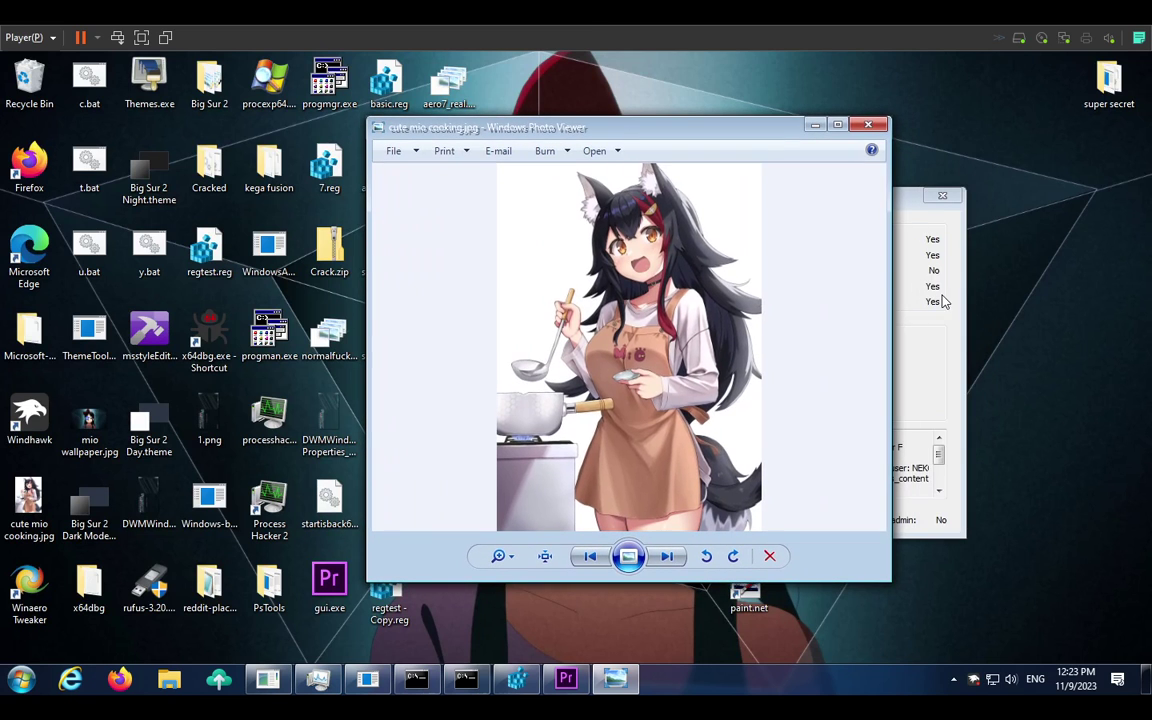
drag(889, 266, 805, 266)
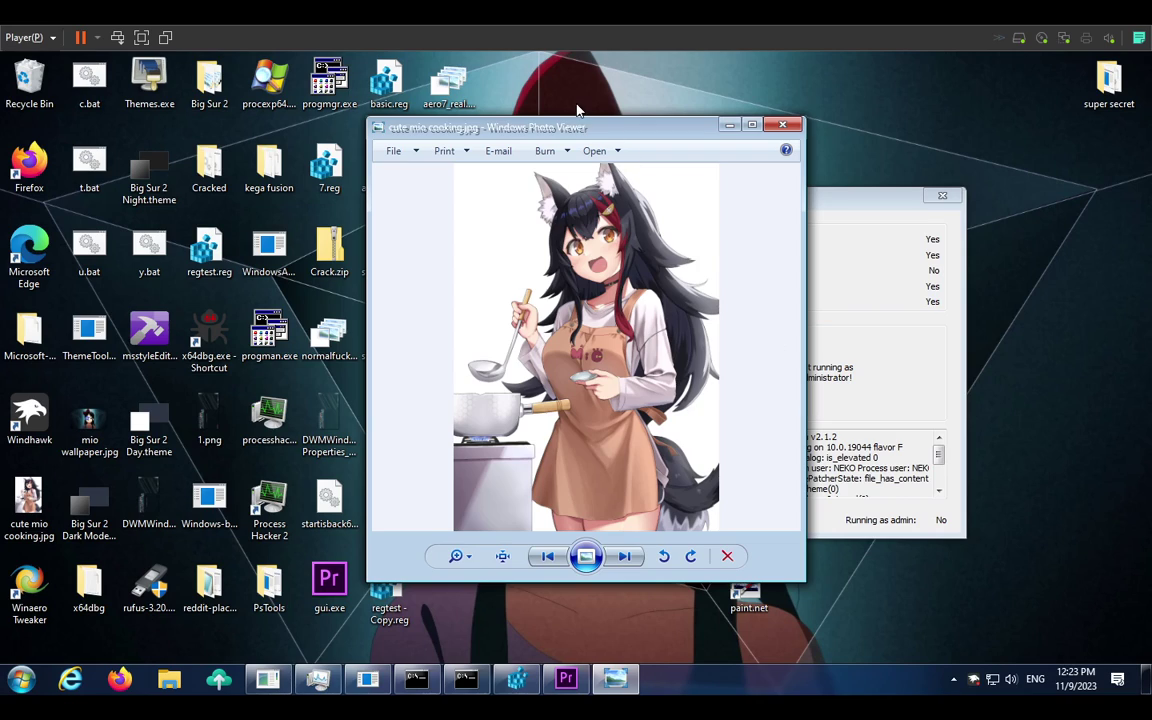
Step: Move the Photo Viewer and ThemeTool windows around and bring up Configure AWM to examine their basic-theme title bars
drag(560, 135, 543, 94)
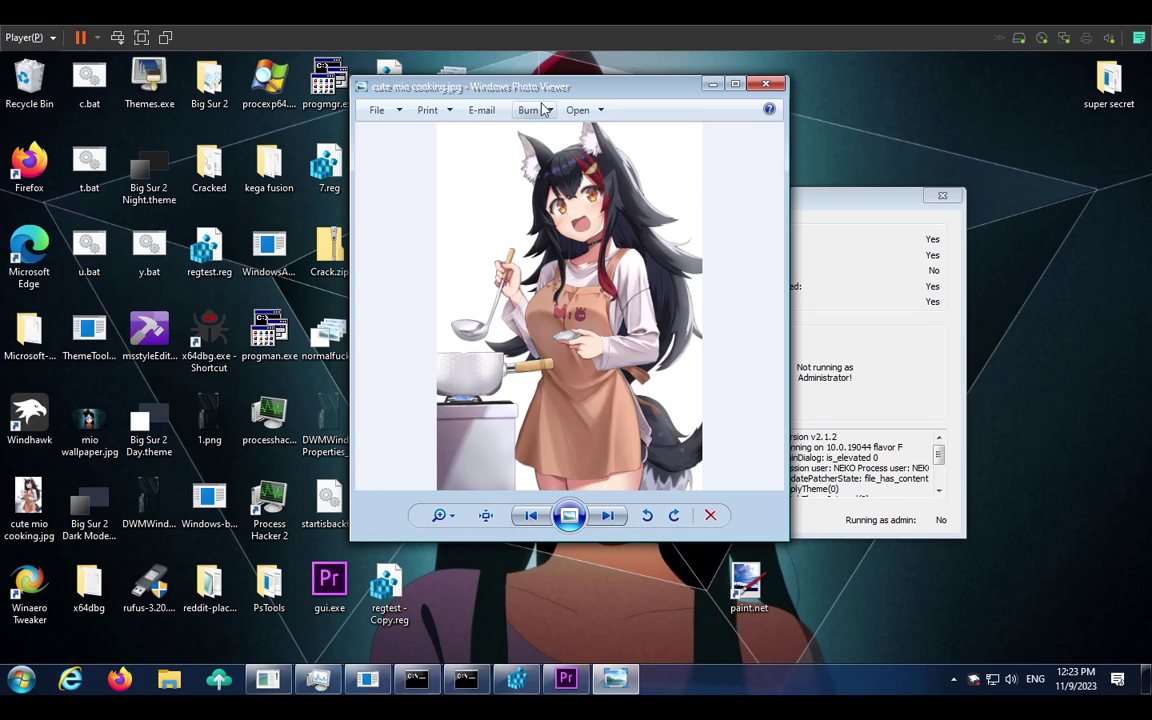
drag(537, 93, 468, 176)
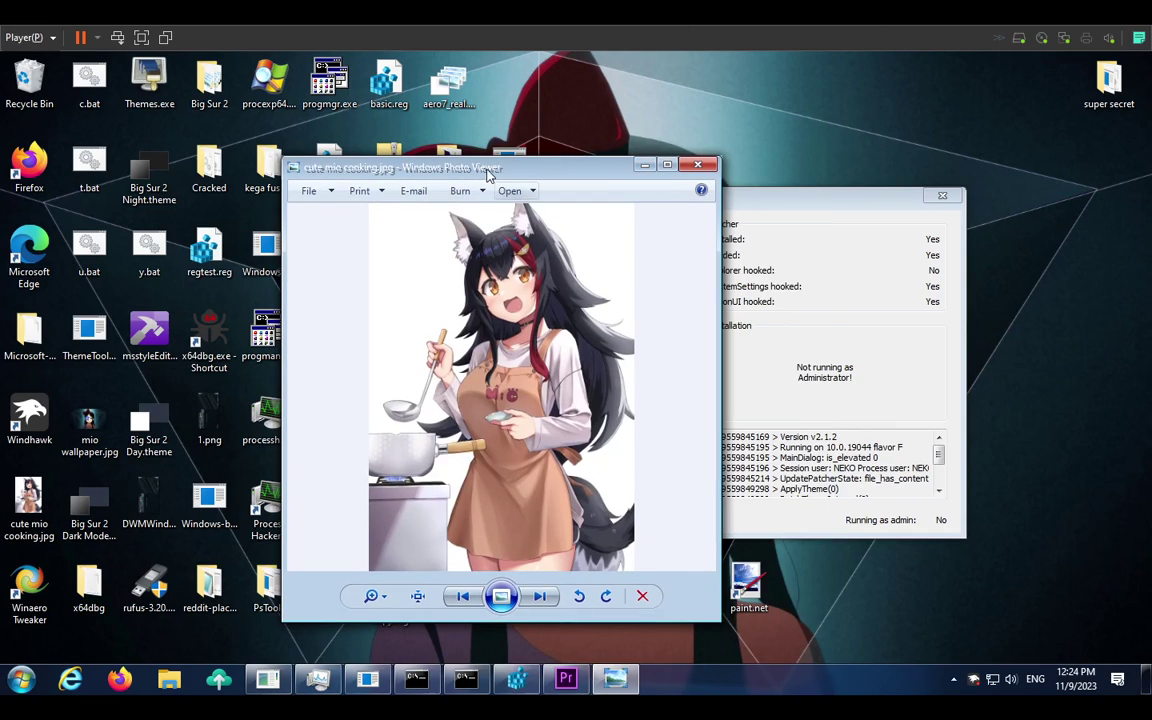
drag(488, 172, 710, 154)
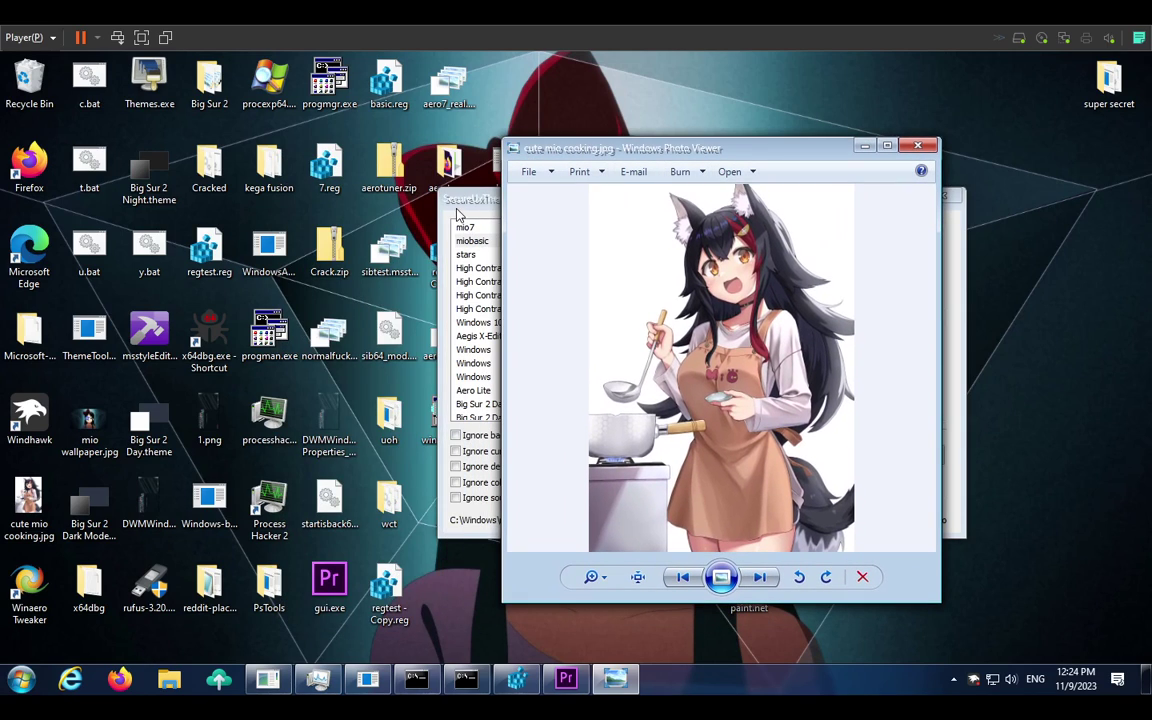
drag(457, 210, 570, 256)
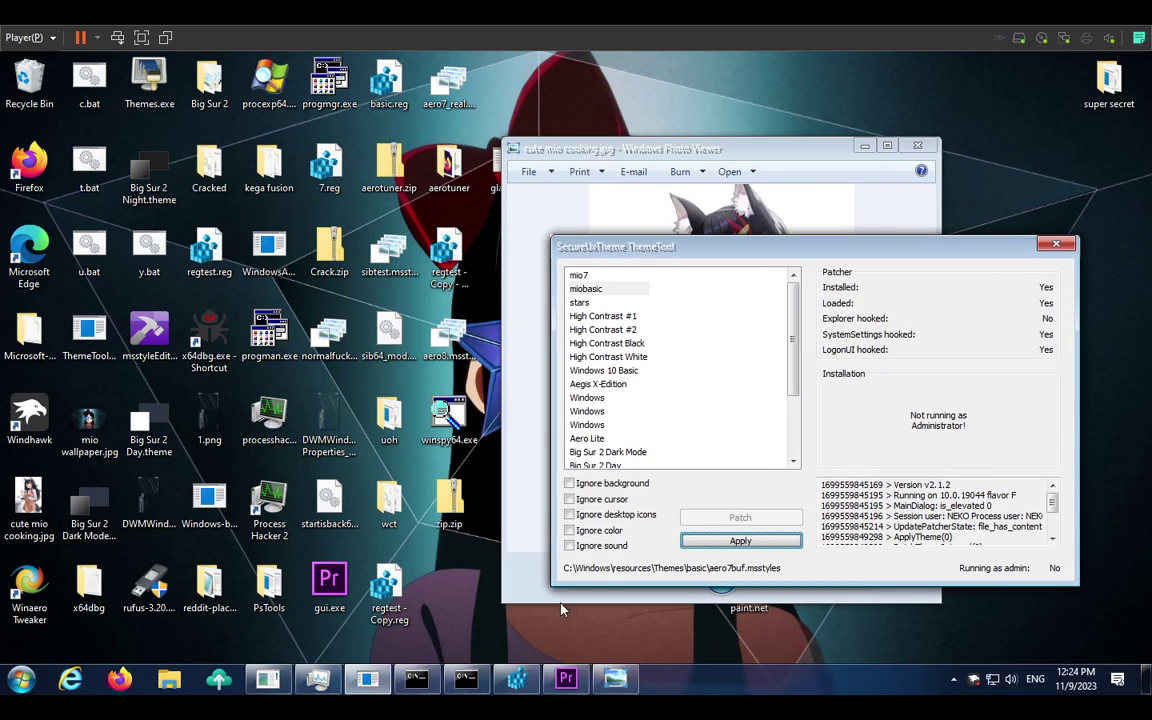
click(575, 678)
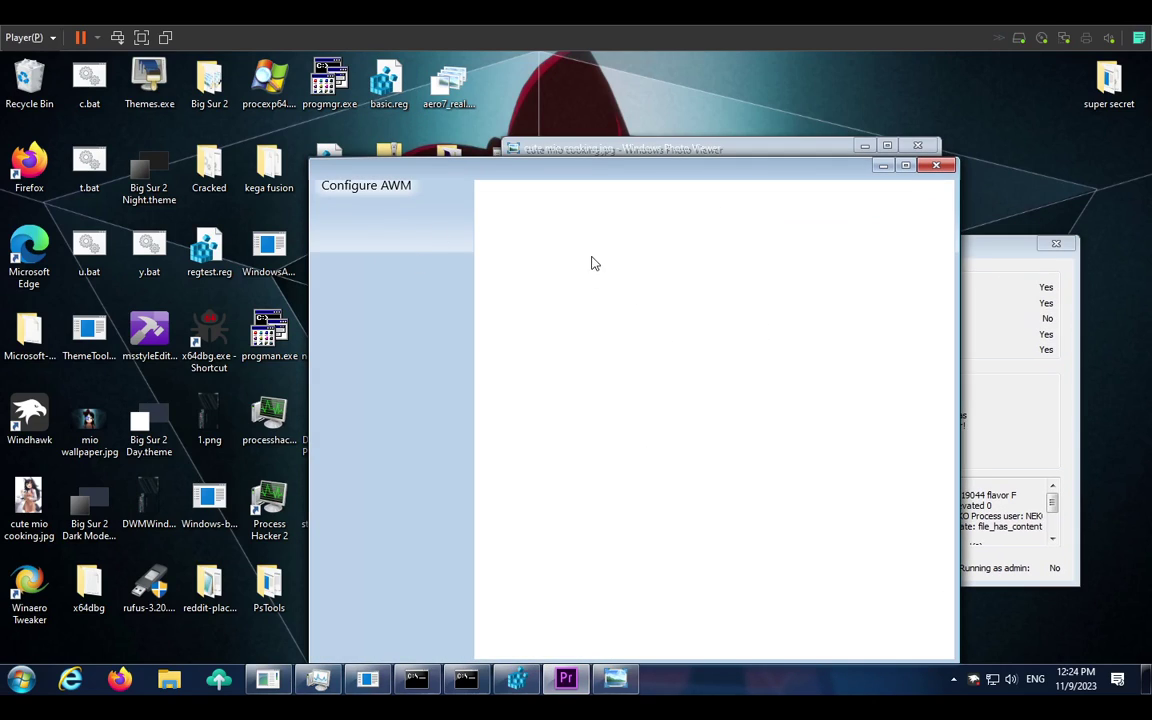
Step: Merge basic.reg from the desktop into the registry, approving the elevation request and the import
double_click(388, 104)
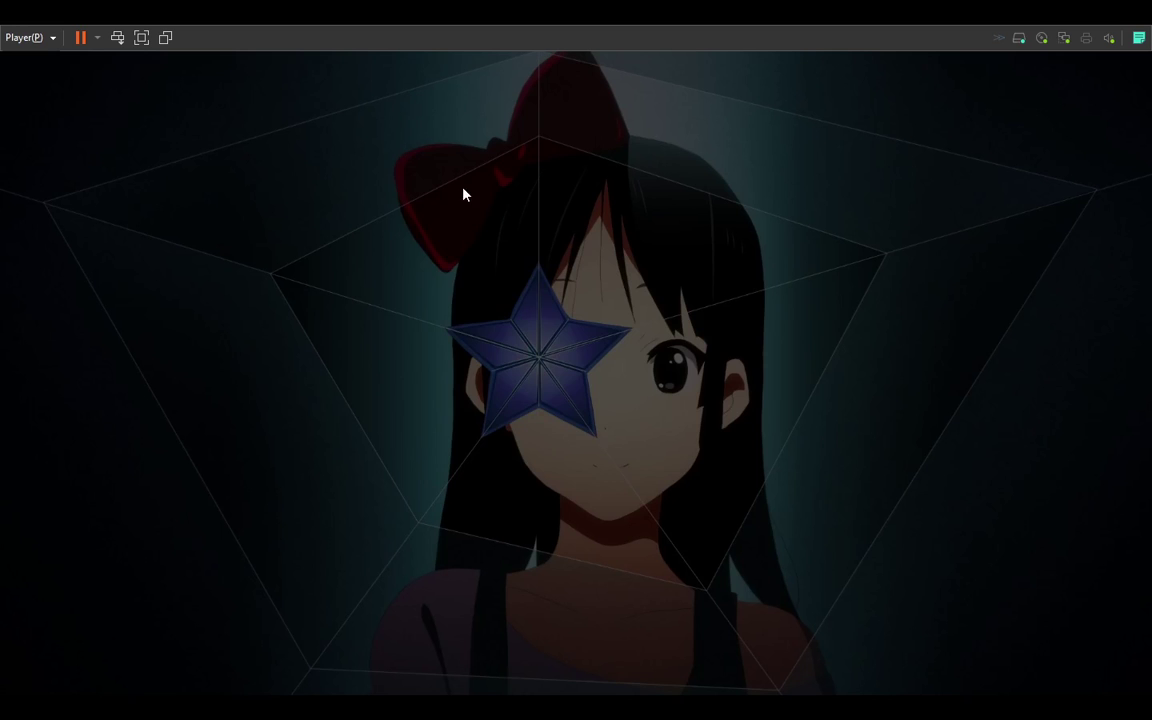
click(494, 465)
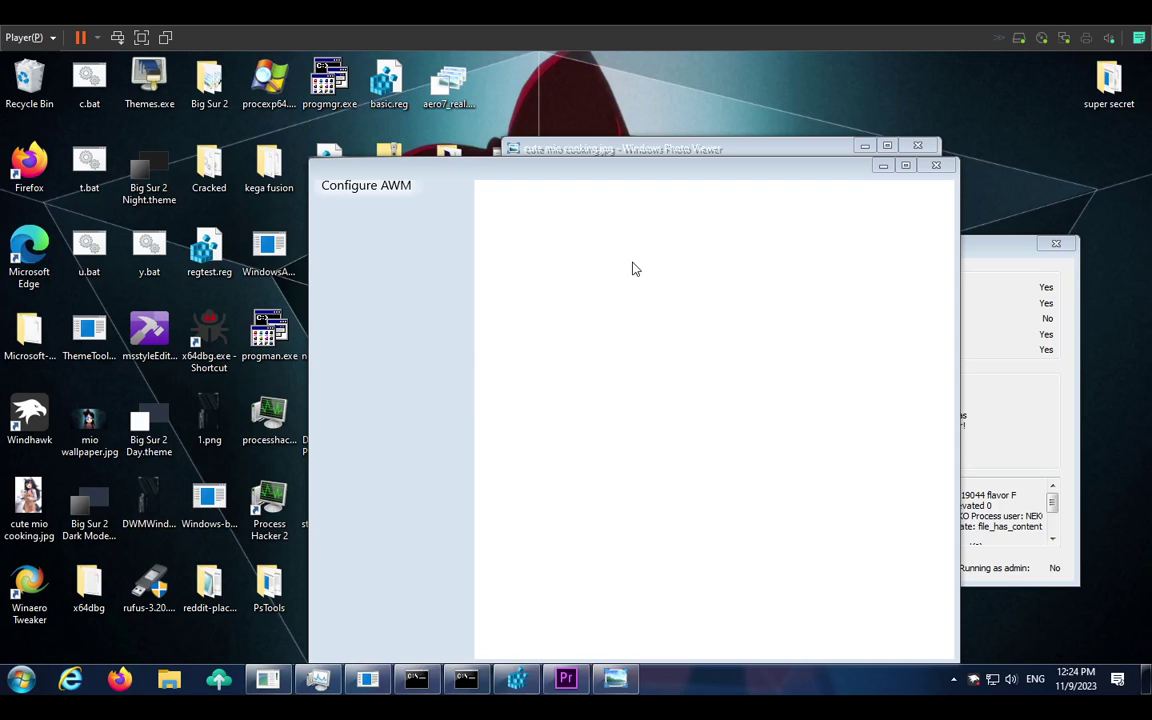
click(675, 388)
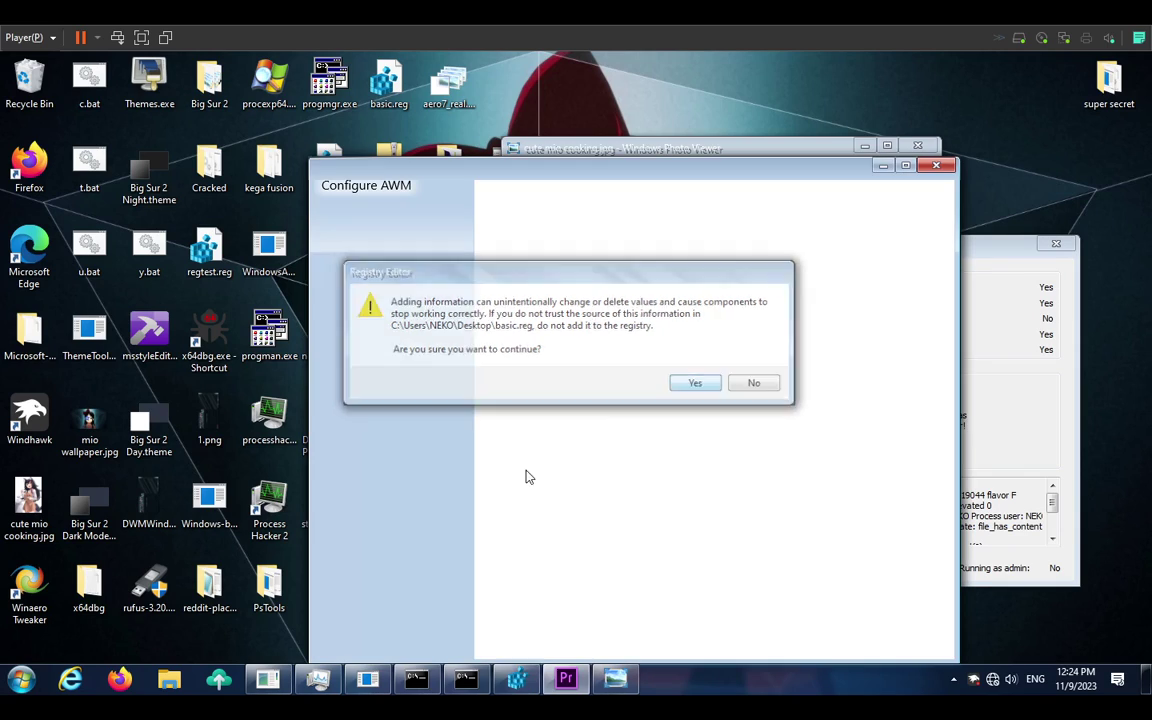
click(756, 367)
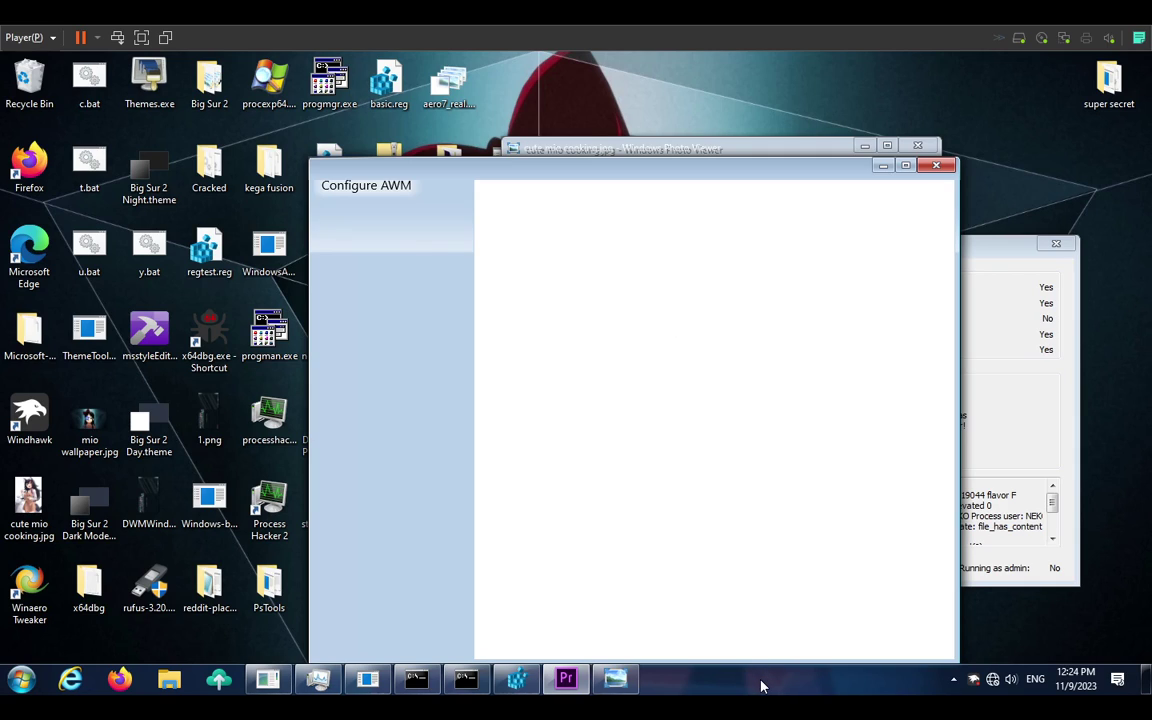
Step: Bring Windows Photo Viewer in front of ThemeTool, shrink its window and move it clear of the other windows
drag(818, 149, 709, 175)
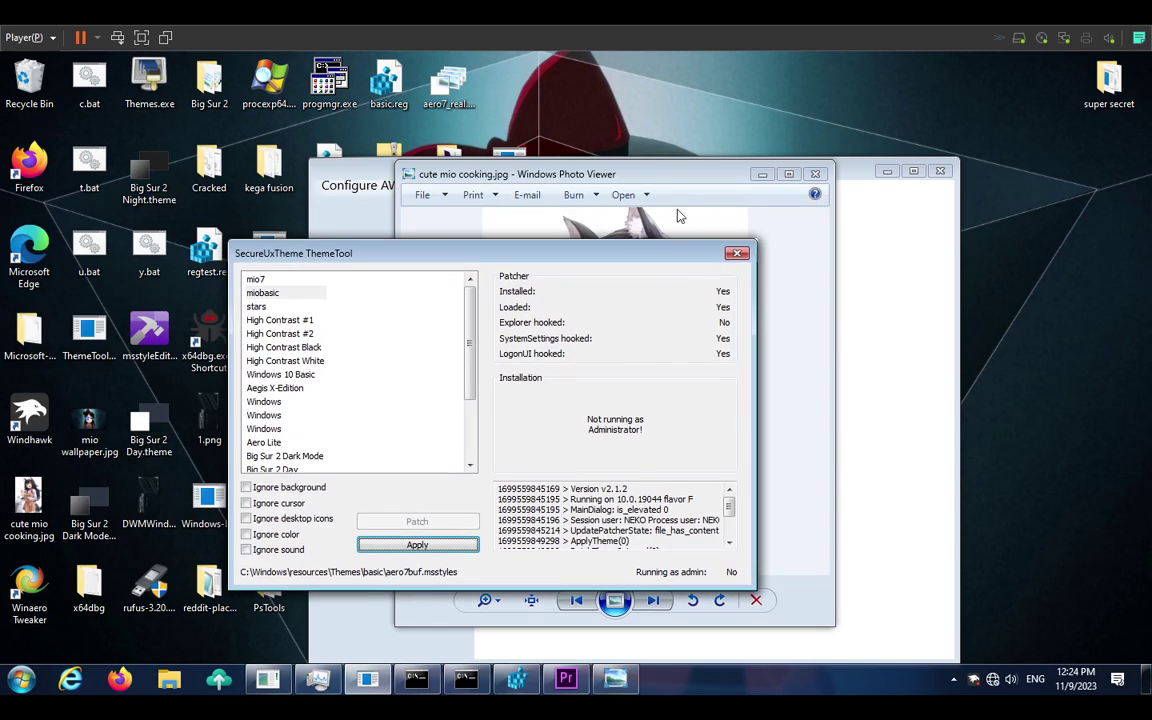
click(677, 215)
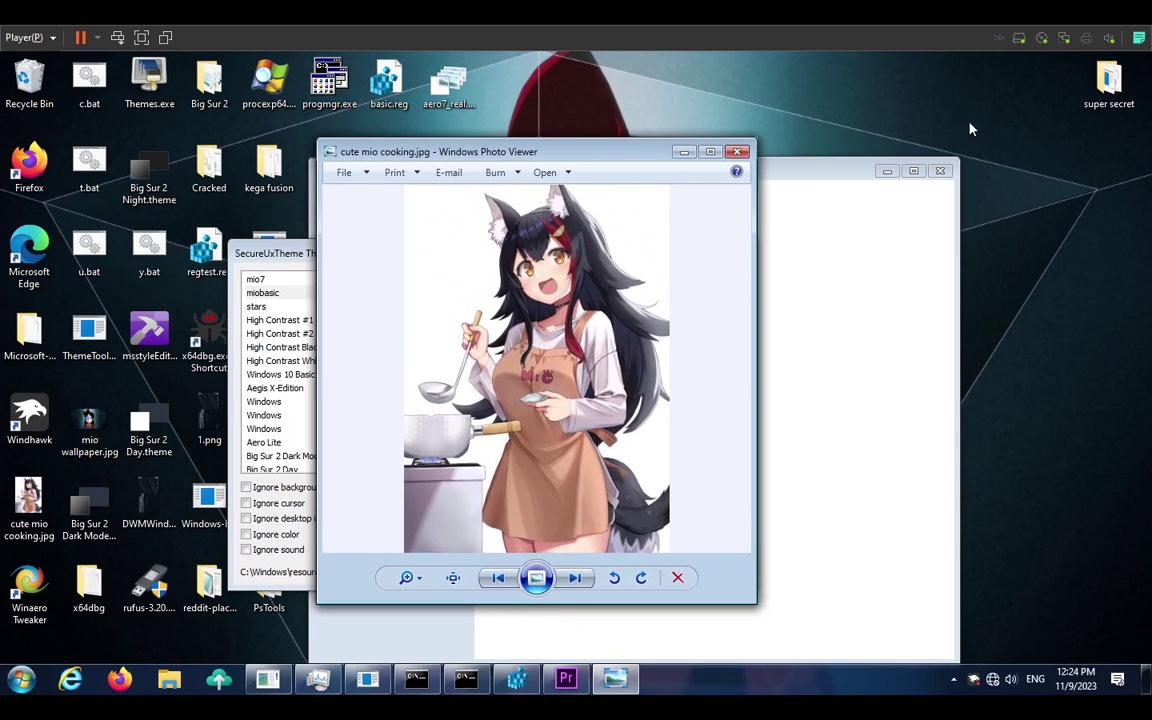
drag(503, 153, 577, 127)
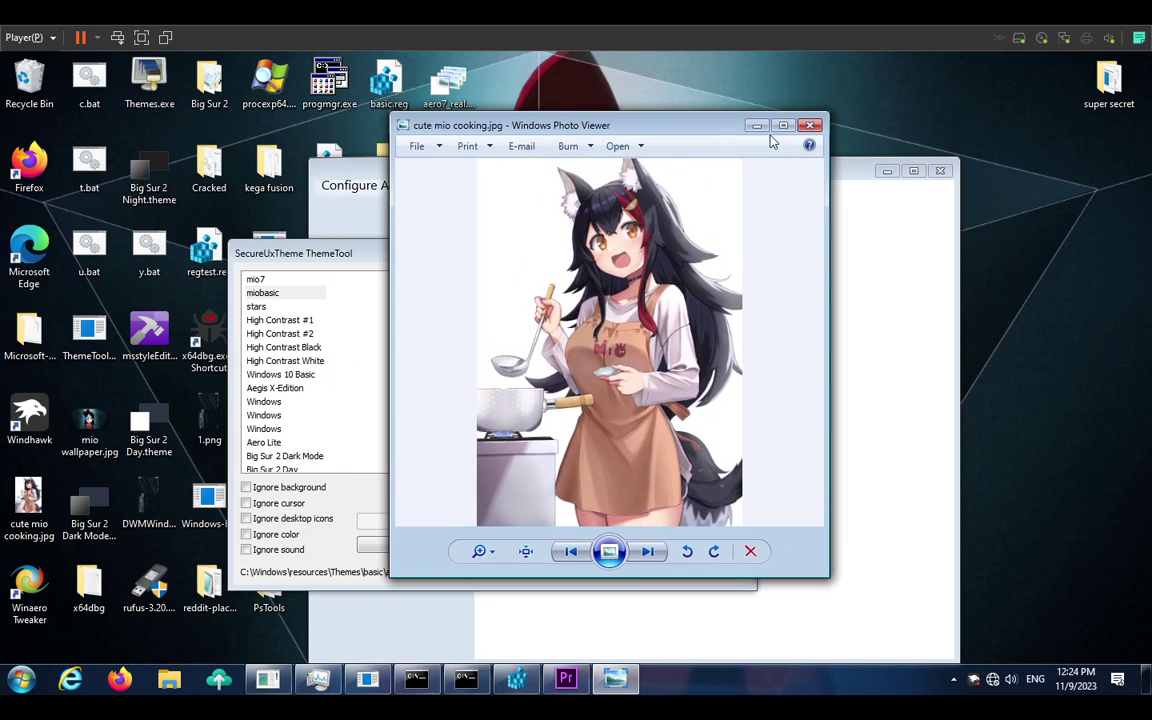
drag(826, 116, 728, 288)
drag(472, 308, 739, 280)
Step: Move Configure AWM and Photo Viewer over each other, switching focus between them to compare their active and inactive basic-theme frames
drag(517, 175, 380, 152)
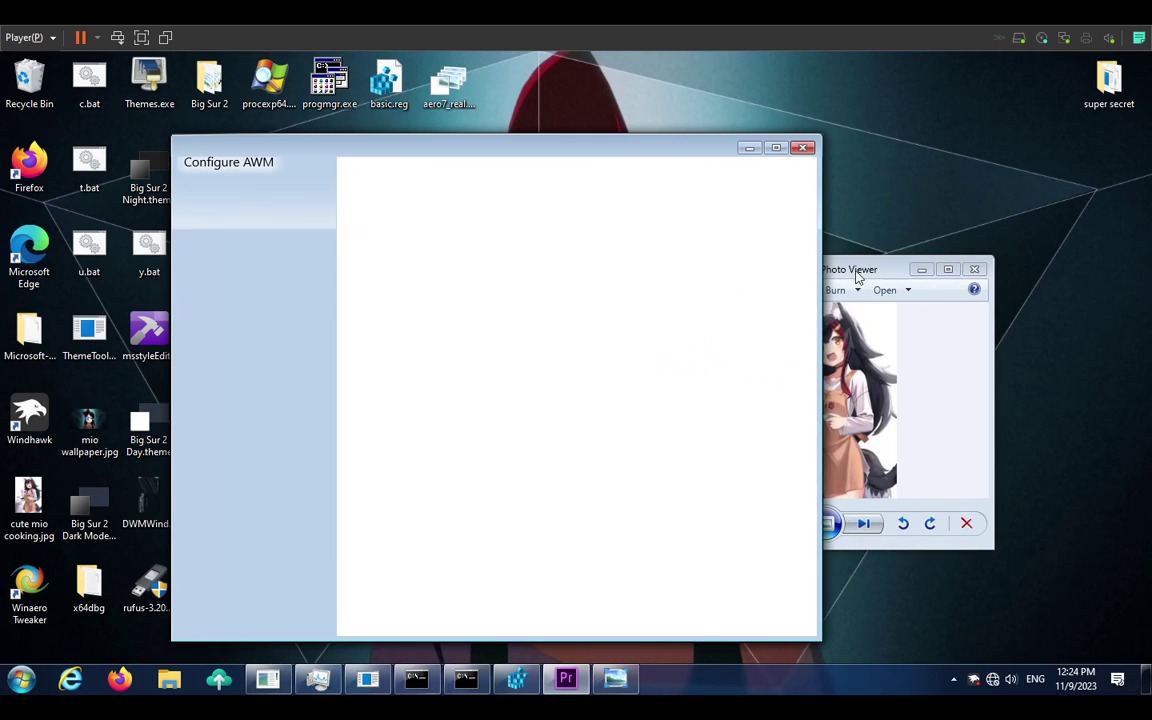
drag(830, 268, 757, 213)
drag(447, 149, 486, 159)
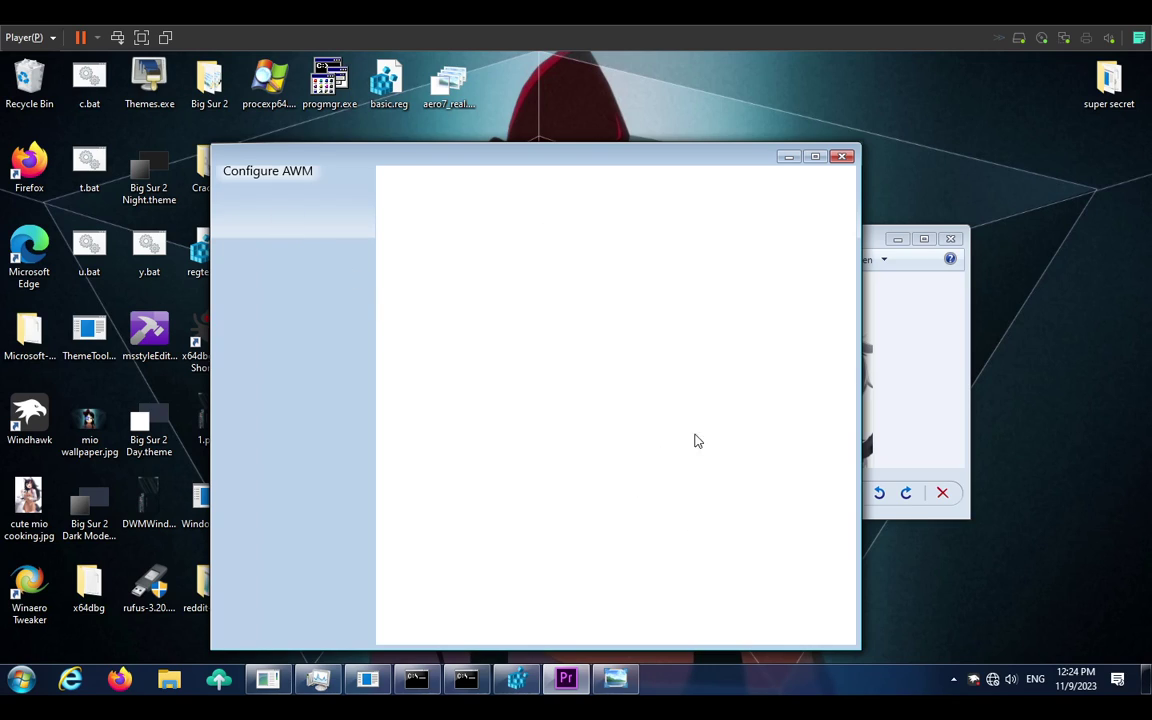
click(963, 314)
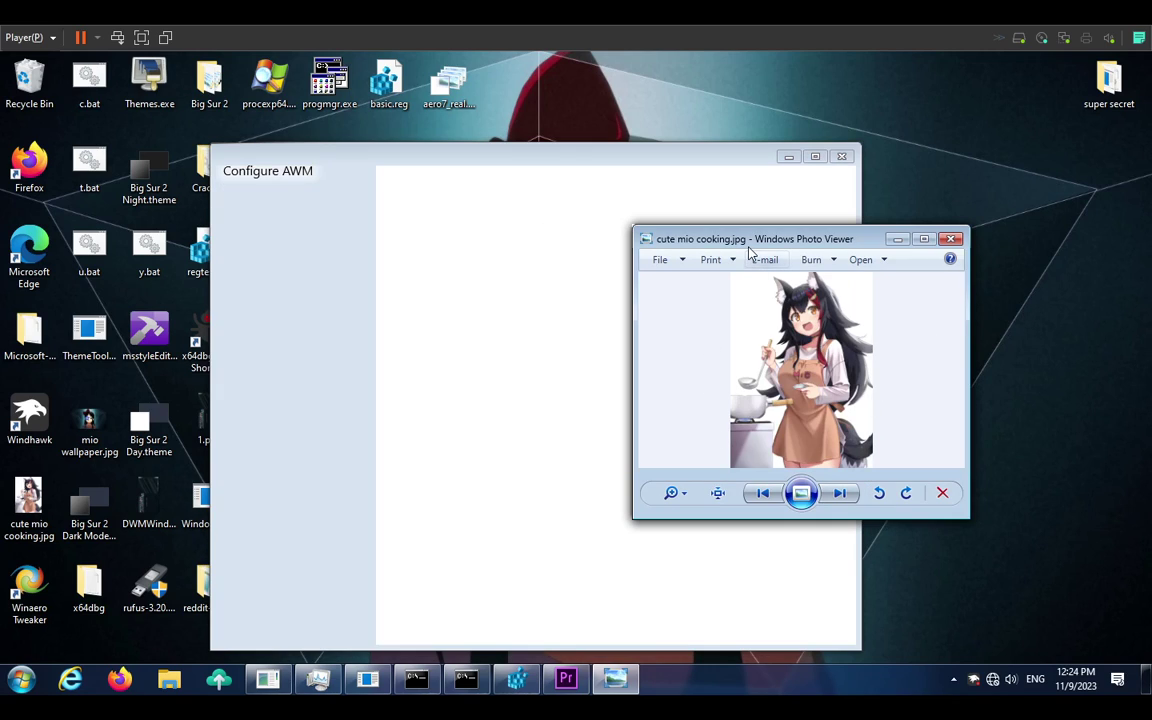
drag(735, 244, 518, 245)
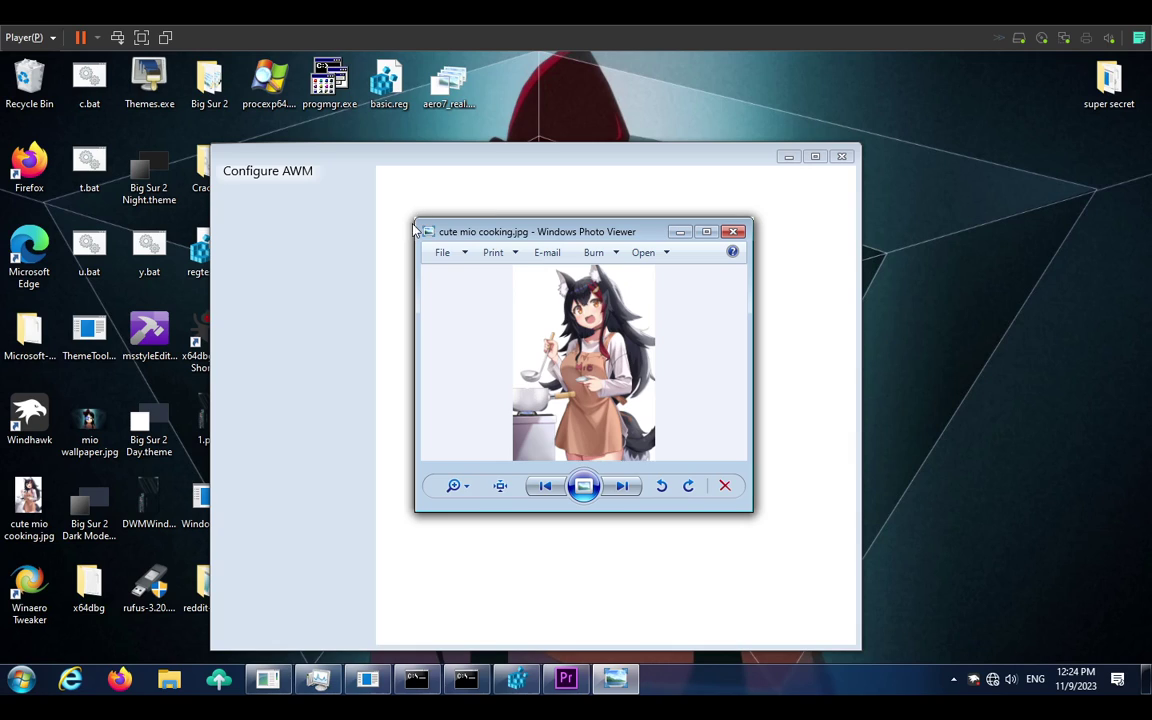
Step: Find the Windows appearance and performance settings, turn off shadows under windows, apply the change and move Photo Viewer to check its frame
click(8, 684)
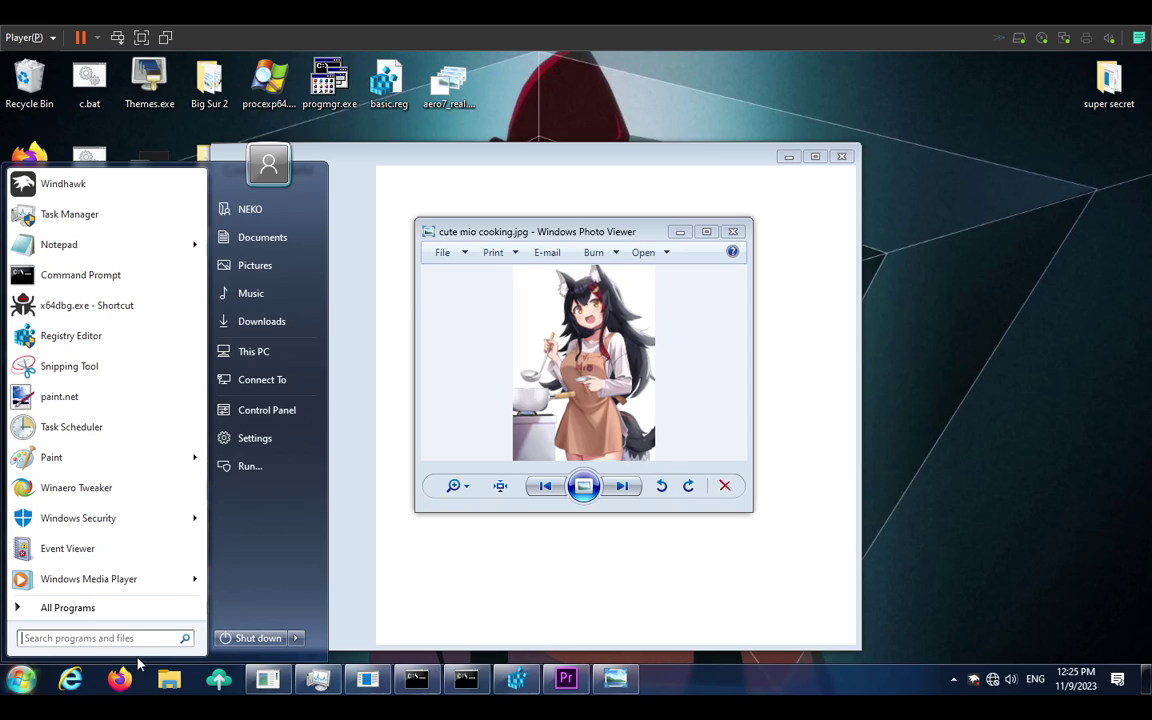
text(performance)
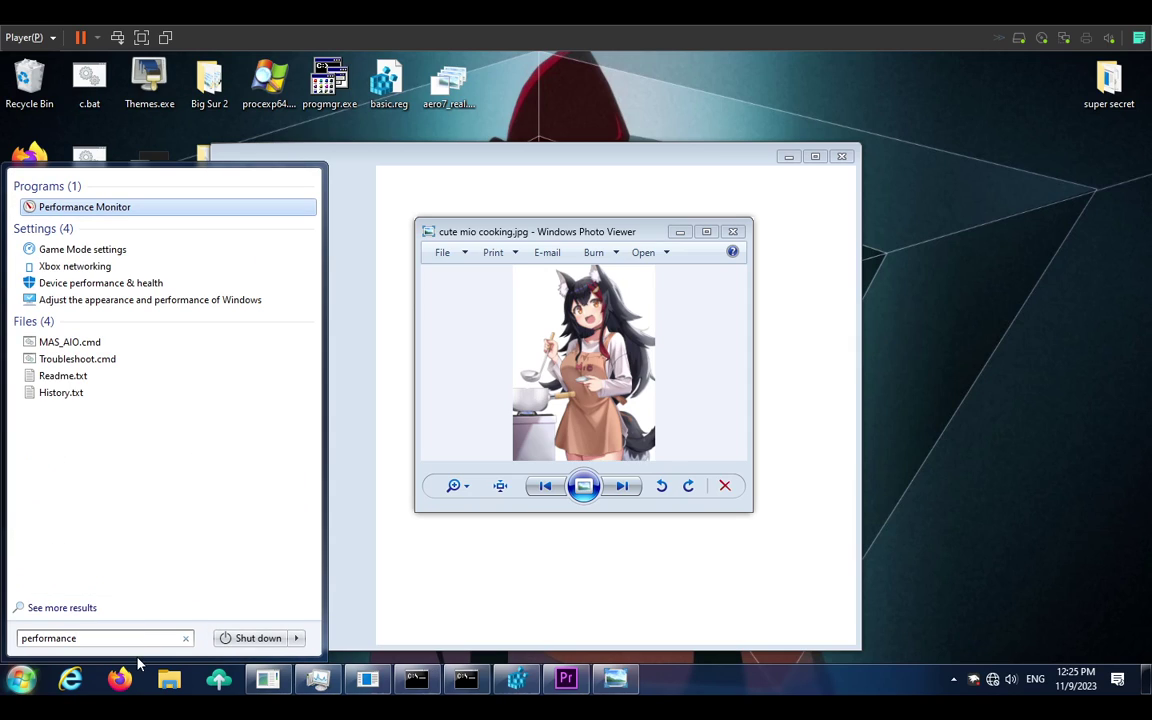
click(185, 300)
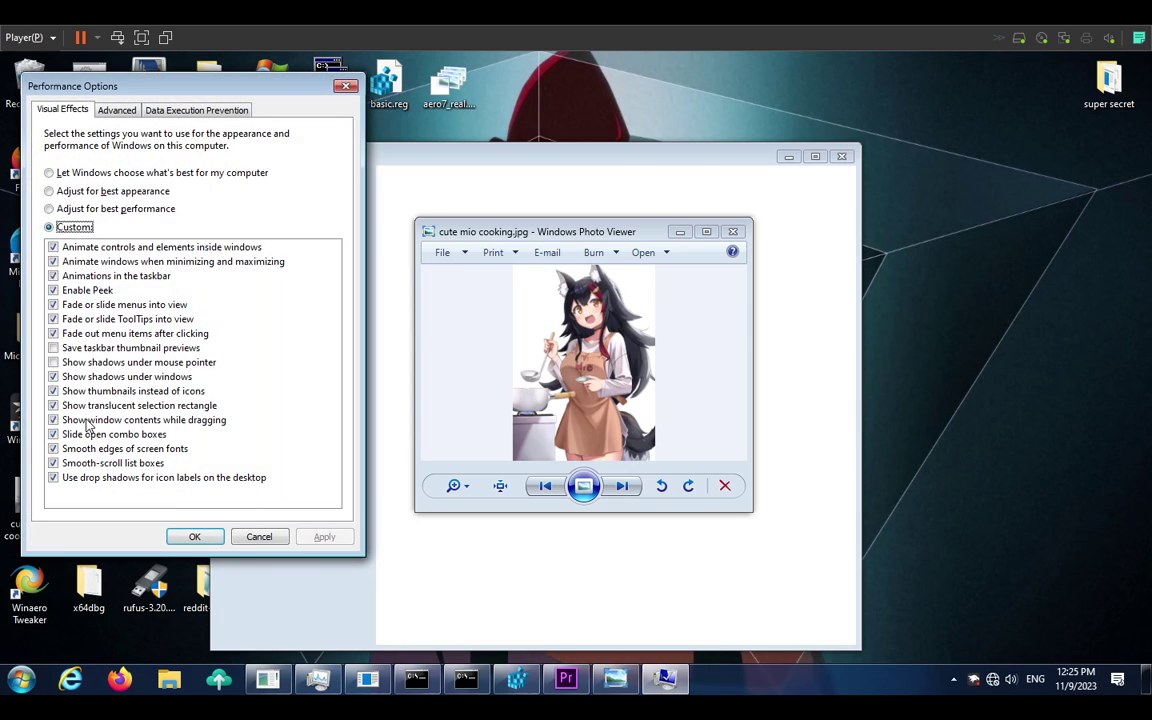
click(72, 378)
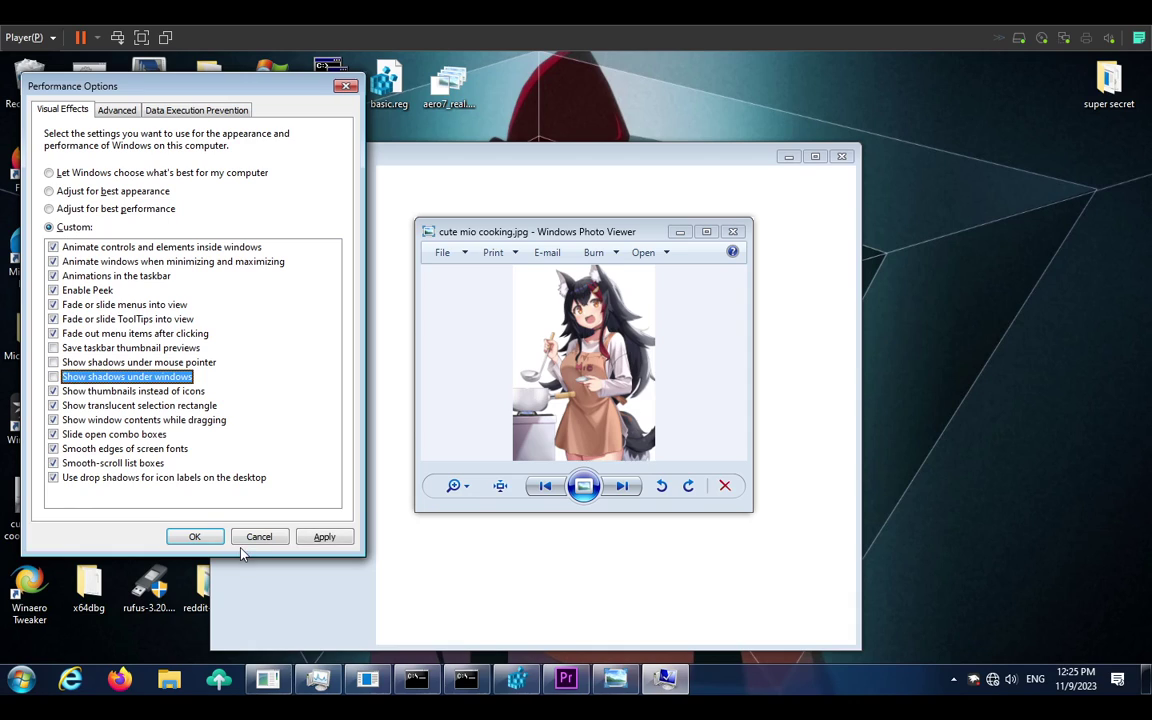
click(324, 536)
mouse_move(484, 224)
mouse_down()
mouse_move(441, 232)
mouse_move(480, 212)
mouse_up()
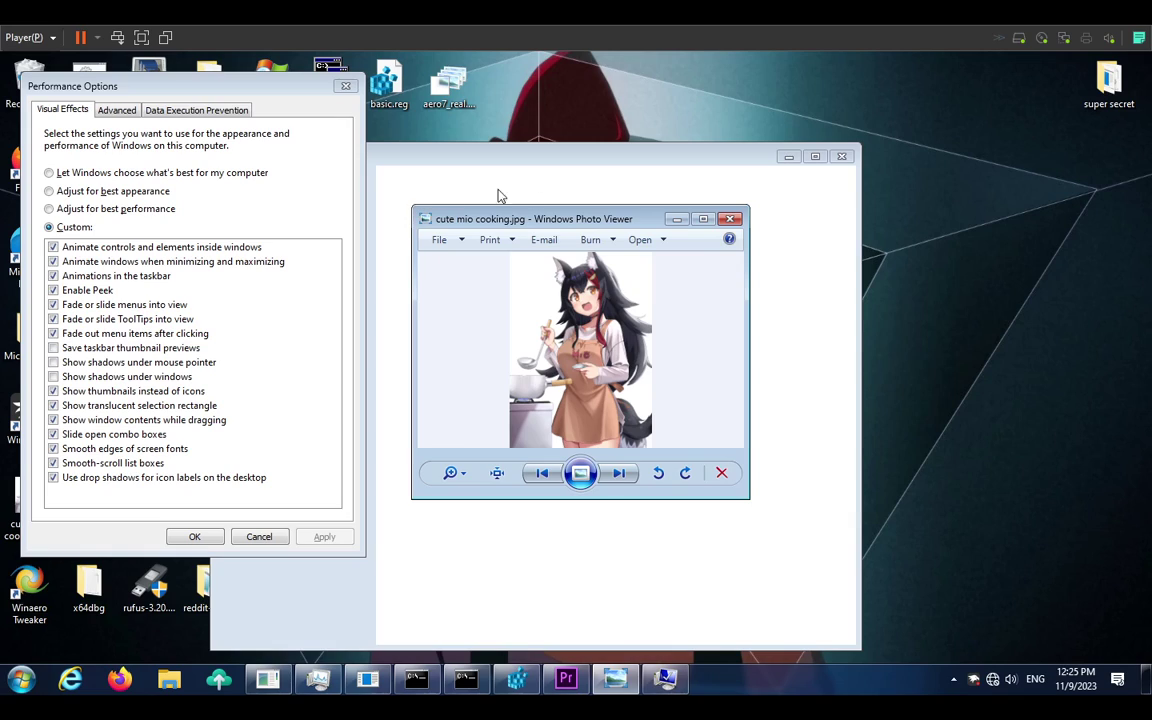